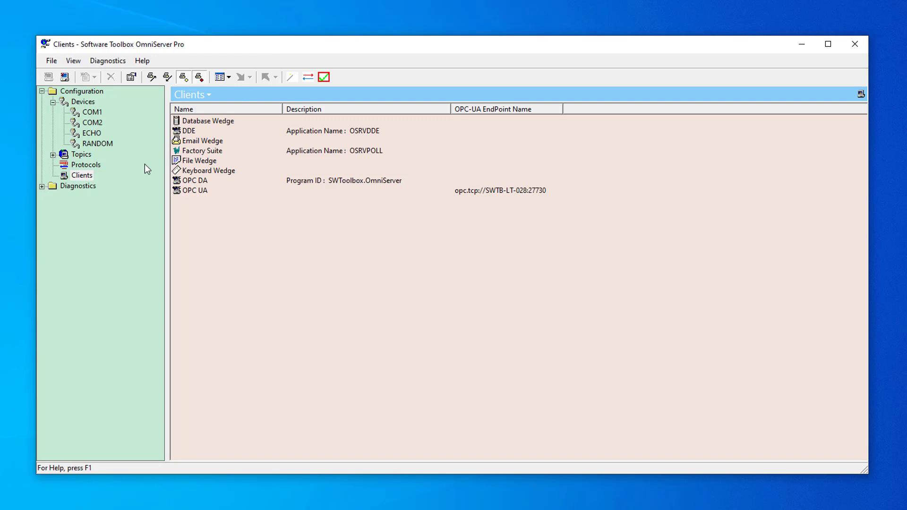
Step: Open the OPC UA client configuration under Clients and view its Discovery and Authentication tabs
{"action": "left_click", "coordinate": [87, 174]}
{"action": "double_click", "coordinate": [195, 191]}
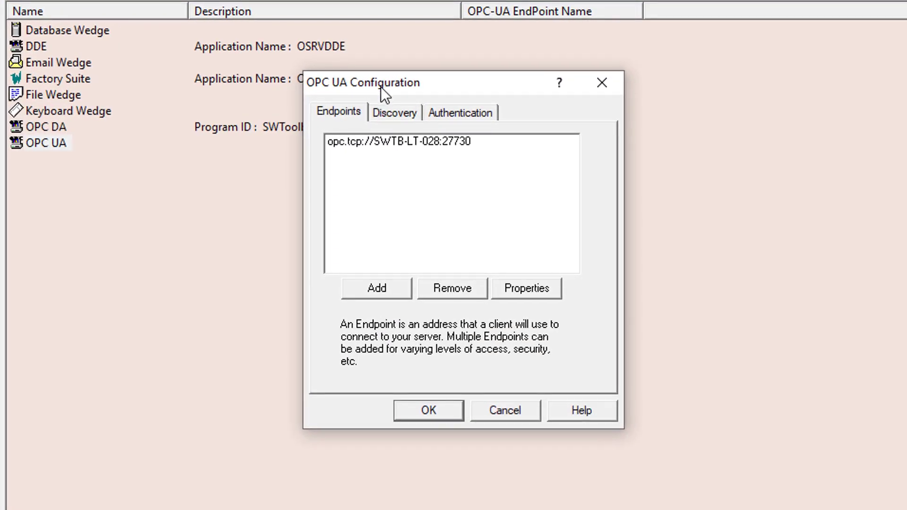
{"action": "left_click_drag", "start_coordinate": [380, 86], "coordinate": [372, 108]}
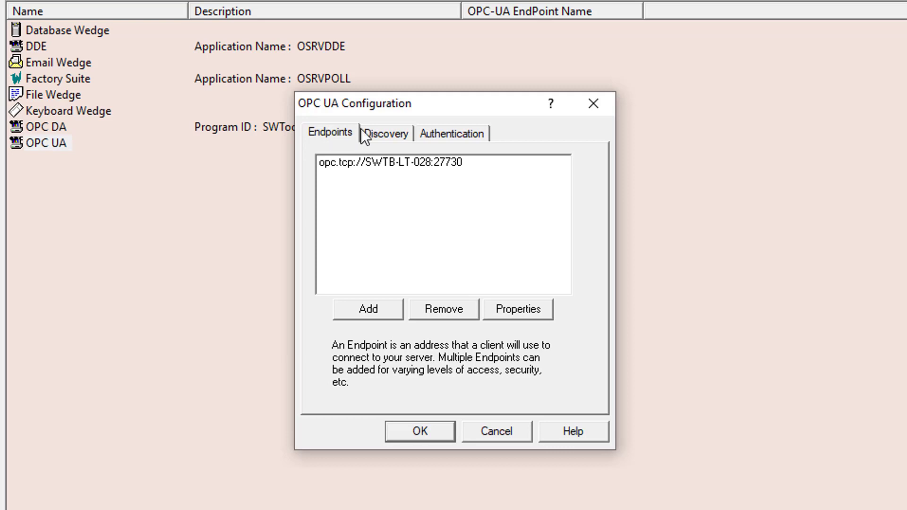
{"action": "left_click", "coordinate": [380, 134]}
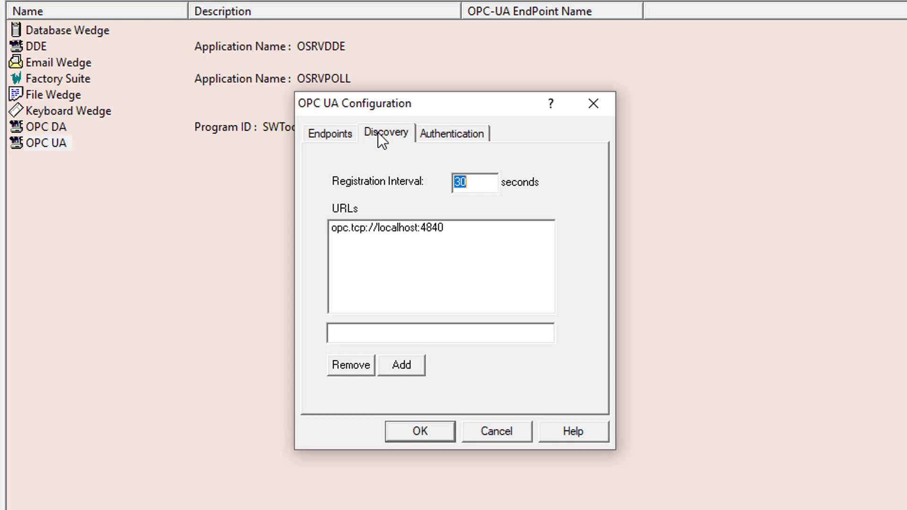
{"action": "left_click", "coordinate": [445, 136]}
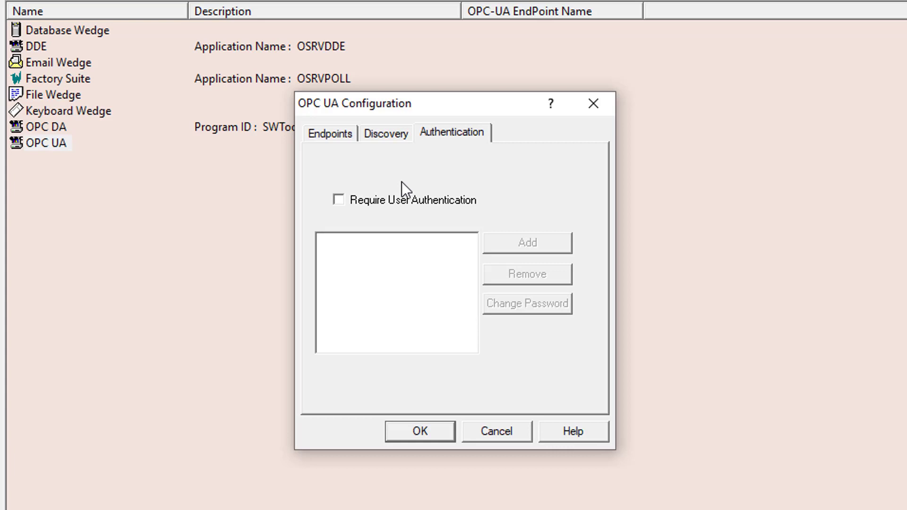
{"action": "left_click", "coordinate": [340, 201]}
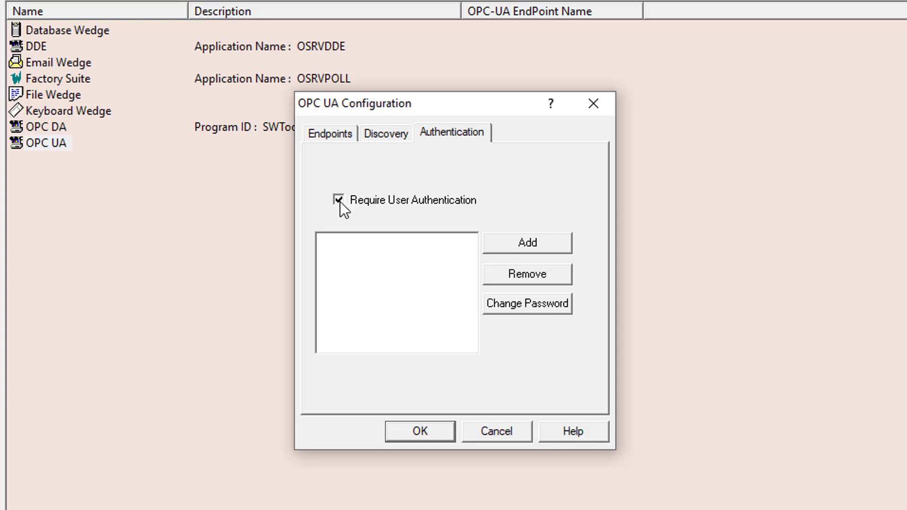
{"action": "left_click", "coordinate": [509, 249]}
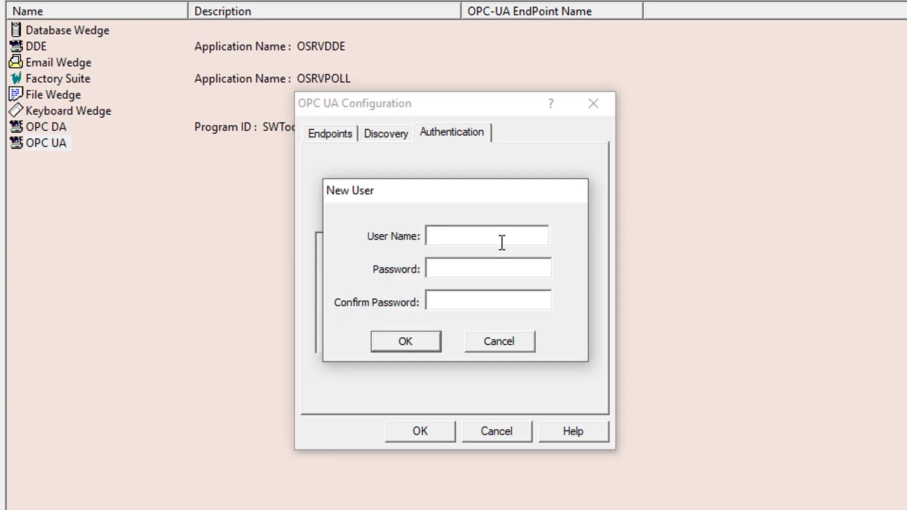
{"action": "key", "text": "Tab"}
{"action": "type", "text": "****"}
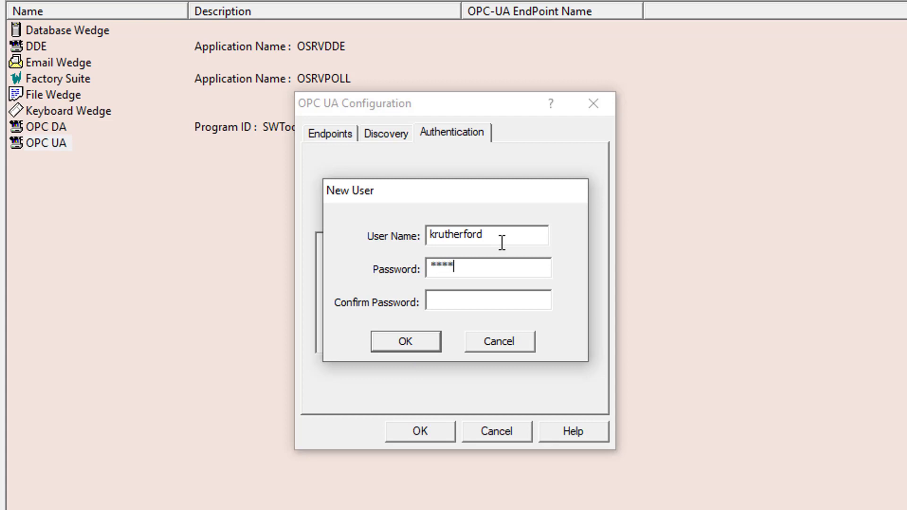
{"action": "key", "text": "BackSpace"}
{"action": "key", "text": "BackSpace"}
{"action": "key", "text": "BackSpace"}
{"action": "key", "text": "BackSpace"}
{"action": "type", "text": "*"}
{"action": "type", "text": "***"}
{"action": "key", "text": "BackSpace"}
{"action": "key", "text": "BackSpace"}
{"action": "key", "text": "BackSpace"}
{"action": "key", "text": "BackSpace"}
{"action": "type", "text": "***"}
{"action": "type", "text": "*****"}
{"action": "type", "text": "*"}
Step: Confirm the password, save the user and OPC UA configuration, and apply immediately
{"action": "left_click", "coordinate": [510, 301]}
{"action": "type", "text": "*******"}
{"action": "type", "text": "***"}
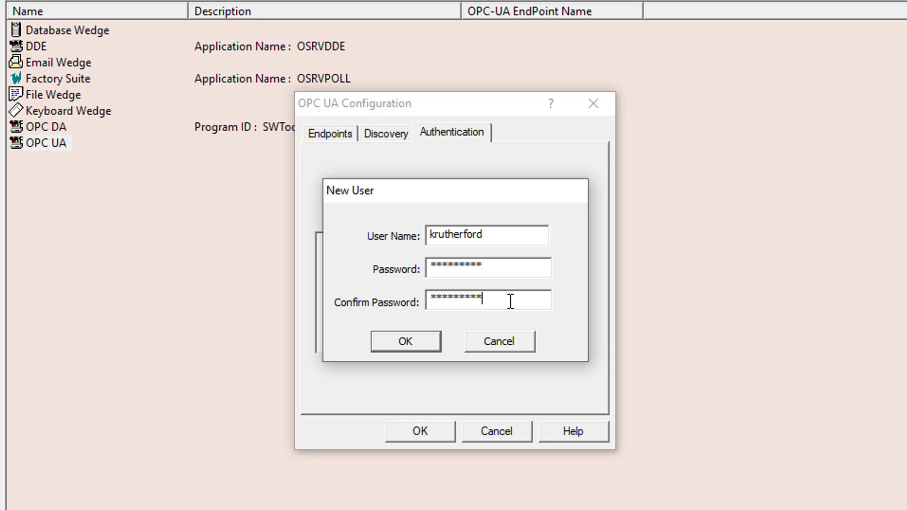
{"action": "left_click", "coordinate": [412, 336]}
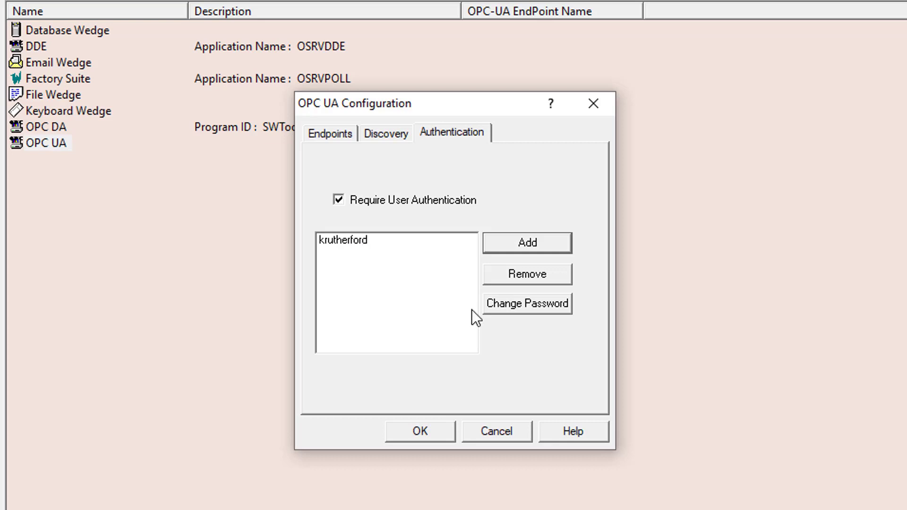
{"action": "left_click", "coordinate": [440, 437]}
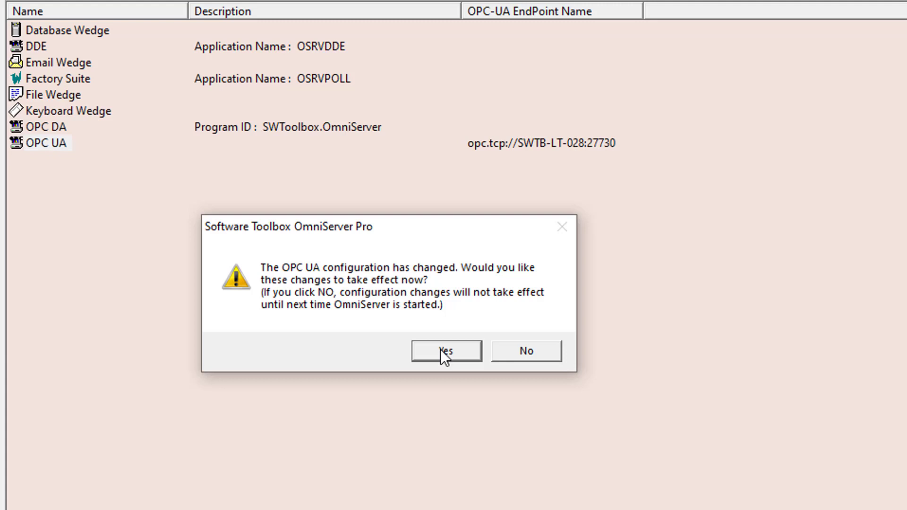
{"action": "left_click", "coordinate": [442, 352]}
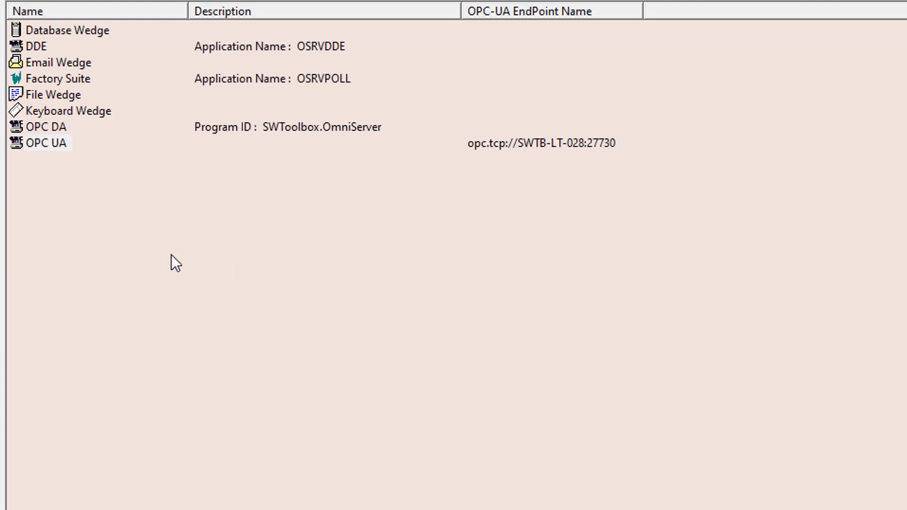
Step: Open Endpoint Properties for the opc.tcp endpoint on port 27730
{"action": "double_click", "coordinate": [44, 144]}
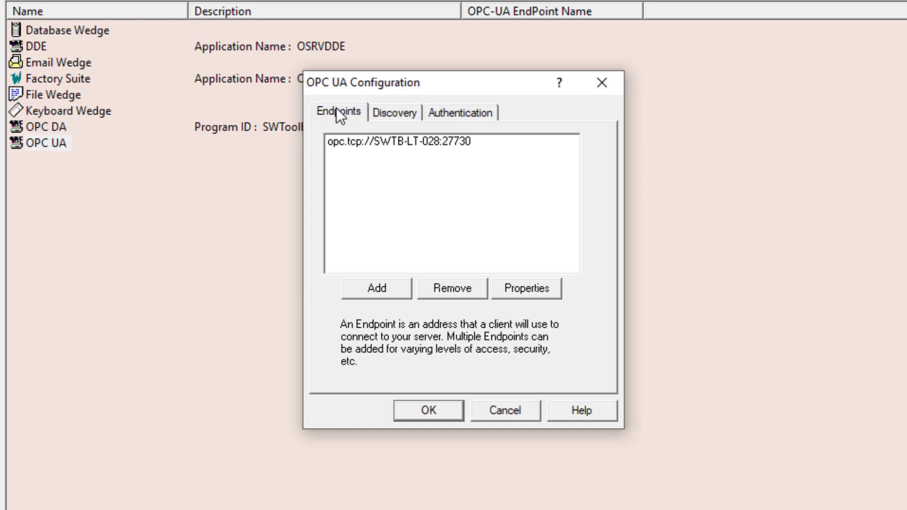
{"action": "left_click", "coordinate": [367, 144]}
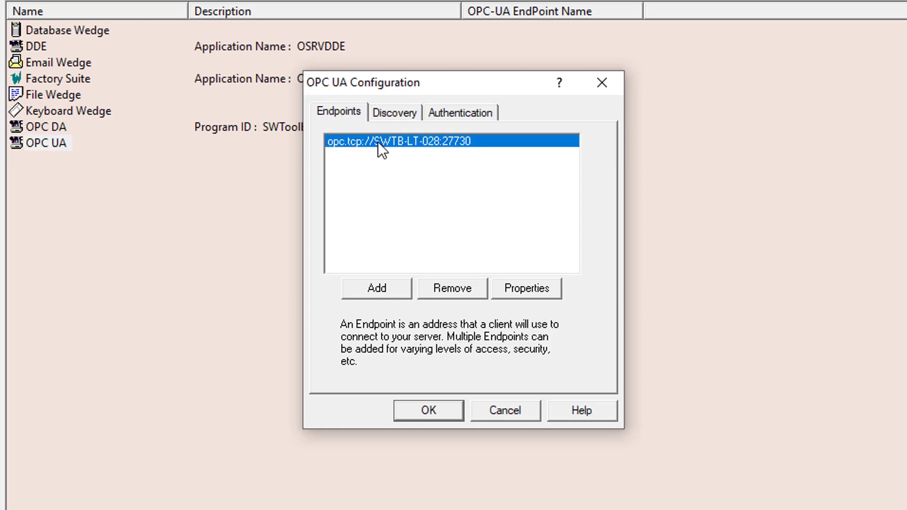
{"action": "double_click", "coordinate": [377, 142]}
{"action": "mouse_move", "coordinate": [389, 78]}
{"action": "left_mouse_down"}
{"action": "mouse_move", "coordinate": [372, 103]}
{"action": "mouse_move", "coordinate": [376, 79]}
{"action": "left_mouse_up"}
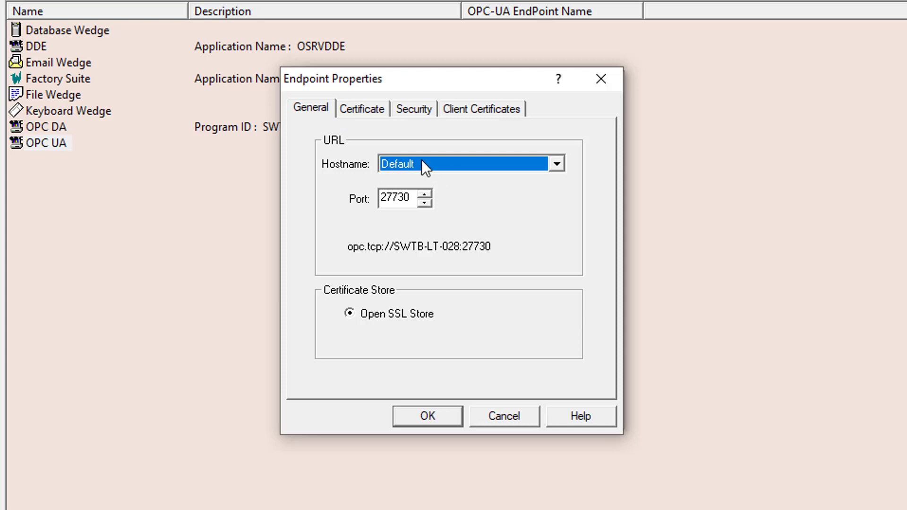
{"action": "left_click", "coordinate": [553, 166]}
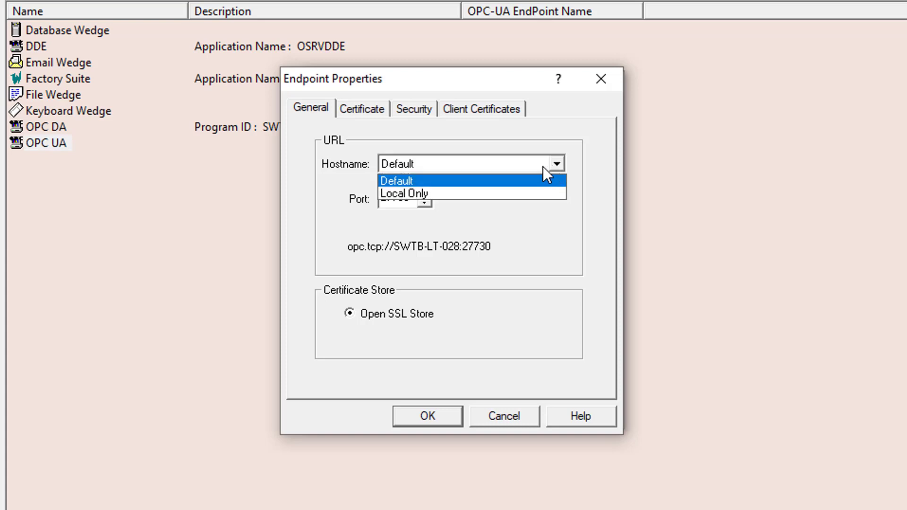
{"action": "left_click", "coordinate": [474, 194]}
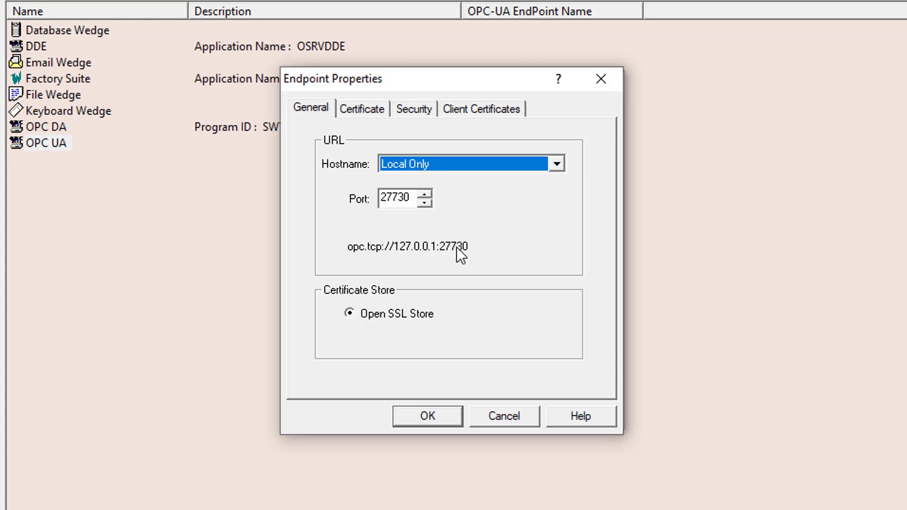
{"action": "left_click", "coordinate": [558, 170]}
{"action": "left_click", "coordinate": [469, 179]}
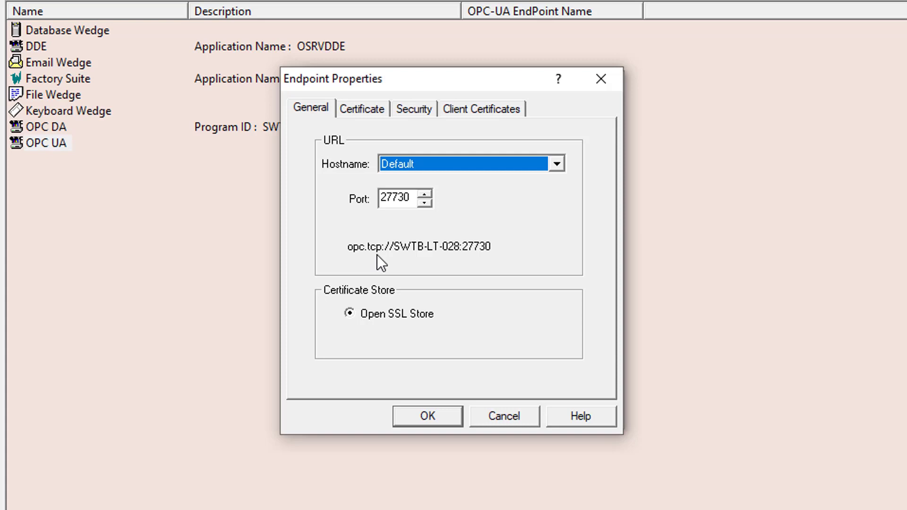
{"action": "left_click", "coordinate": [446, 165]}
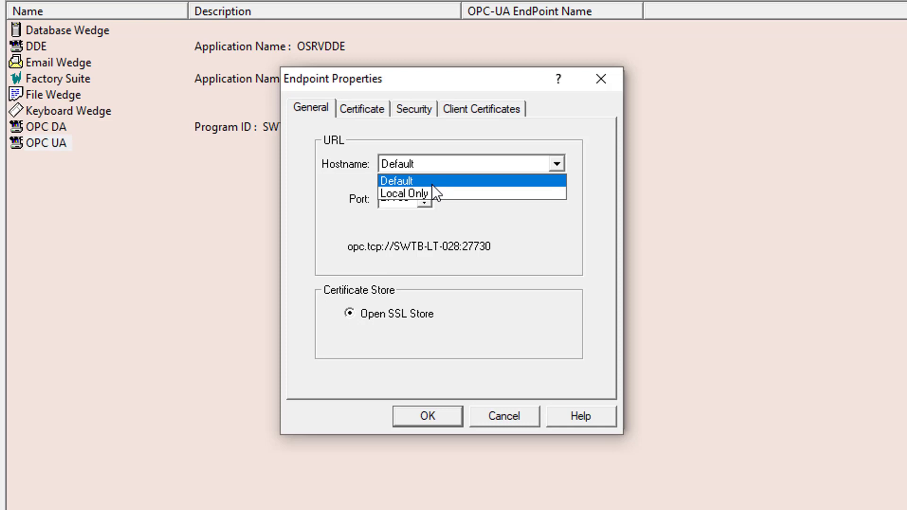
{"action": "left_click", "coordinate": [430, 187]}
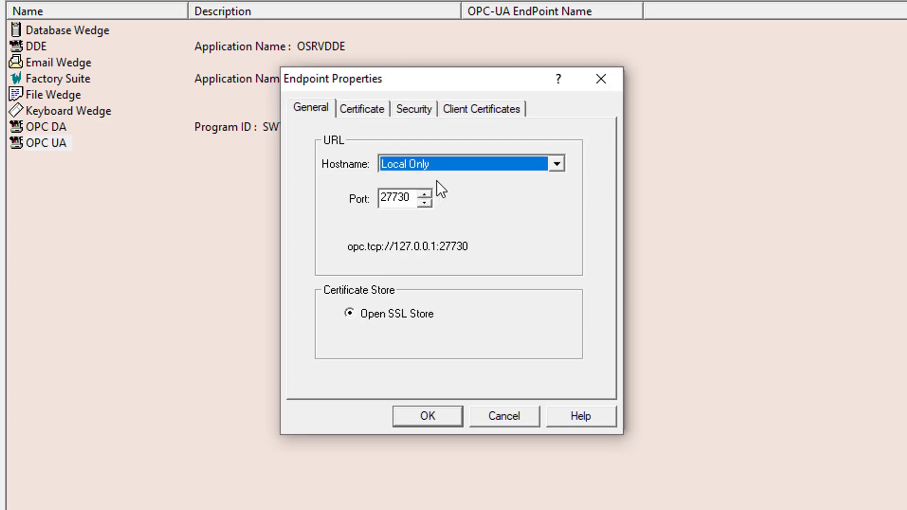
{"action": "left_click", "coordinate": [446, 164]}
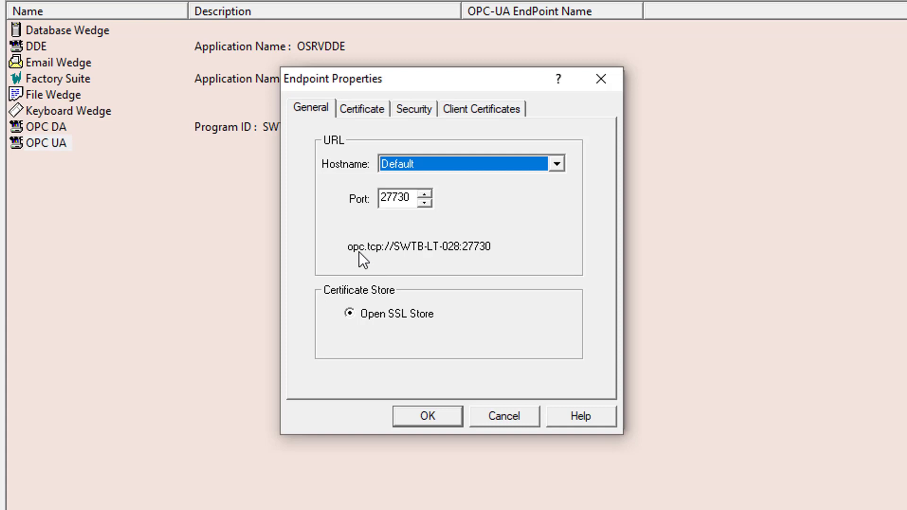
Step: Show the endpoint's certificate details: MyCertificate.der with MyPrivateKey.pem
{"action": "left_click", "coordinate": [353, 113]}
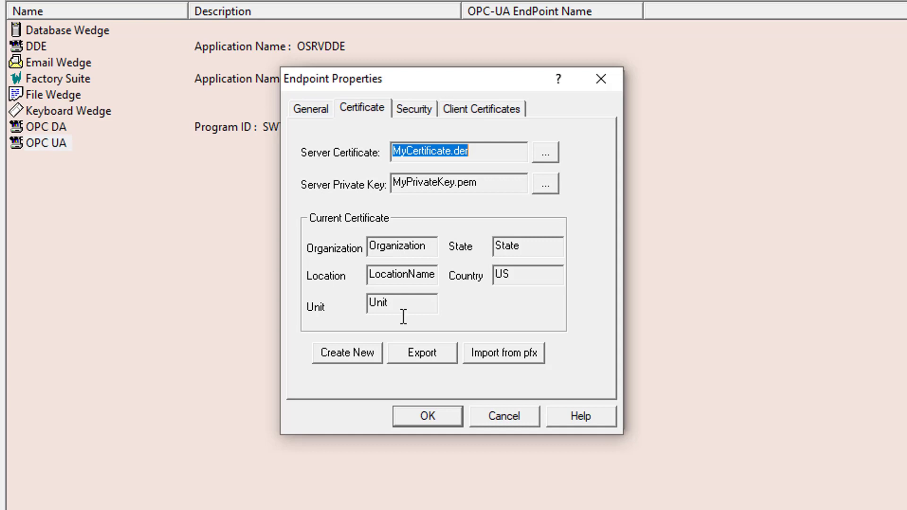
{"action": "left_click", "coordinate": [360, 352]}
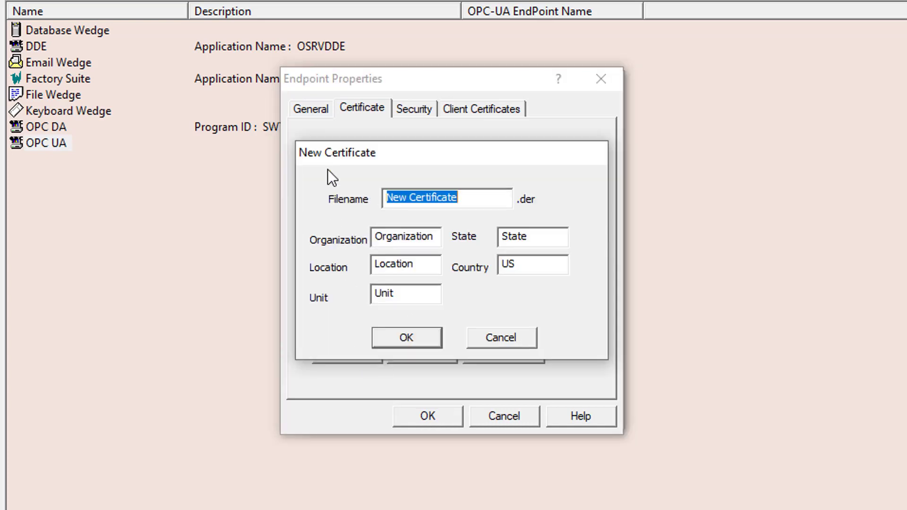
{"action": "type", "text": "O"}
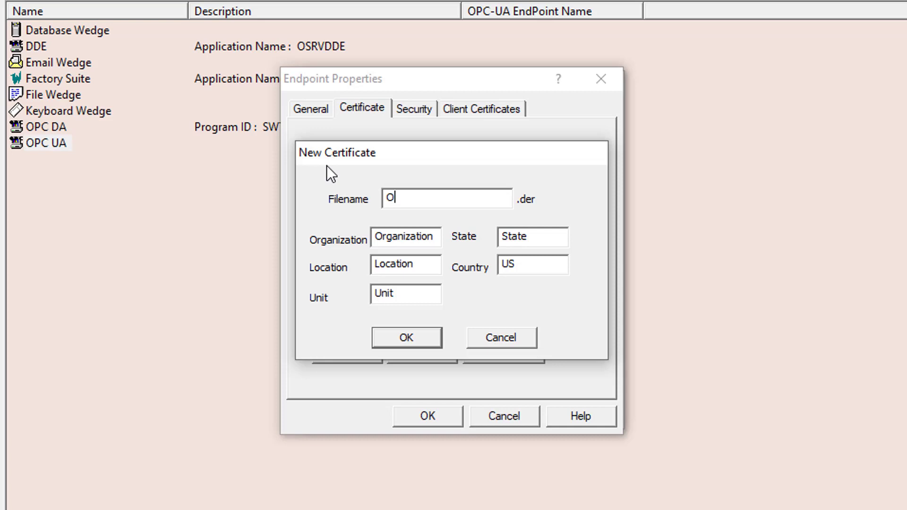
{"action": "type", "text": "mniServerUA"}
{"action": "left_click_drag", "start_coordinate": [426, 244], "coordinate": [370, 230]}
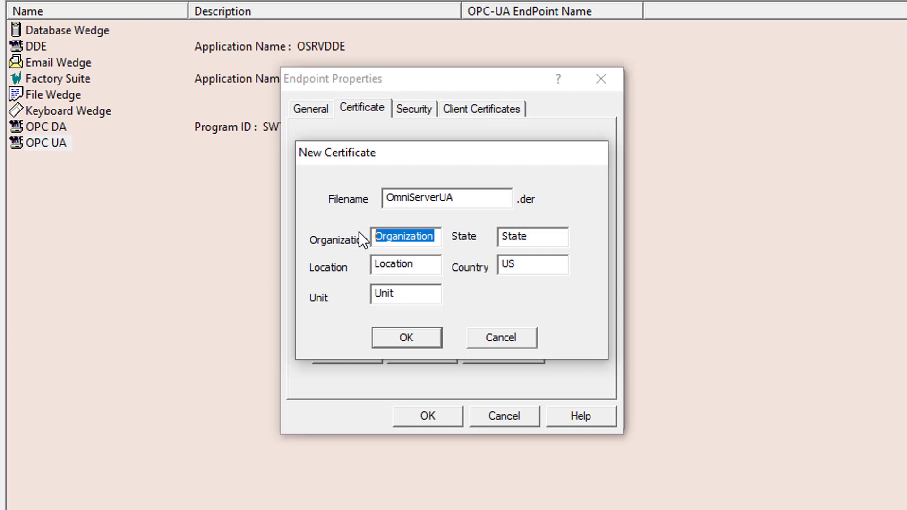
{"action": "type", "text": "Softw"}
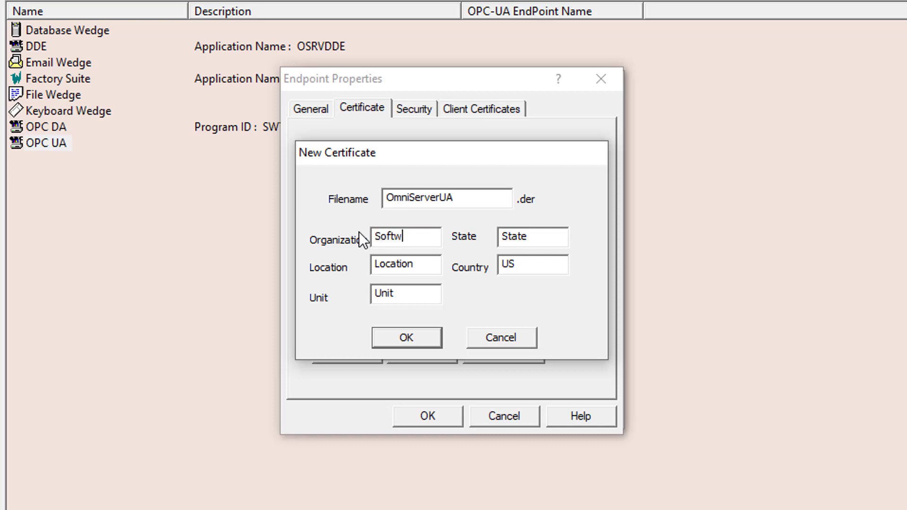
{"action": "type", "text": "are Too"}
{"action": "type", "text": "lbox"}
{"action": "key", "text": "Tab"}
{"action": "type", "text": "Matt"}
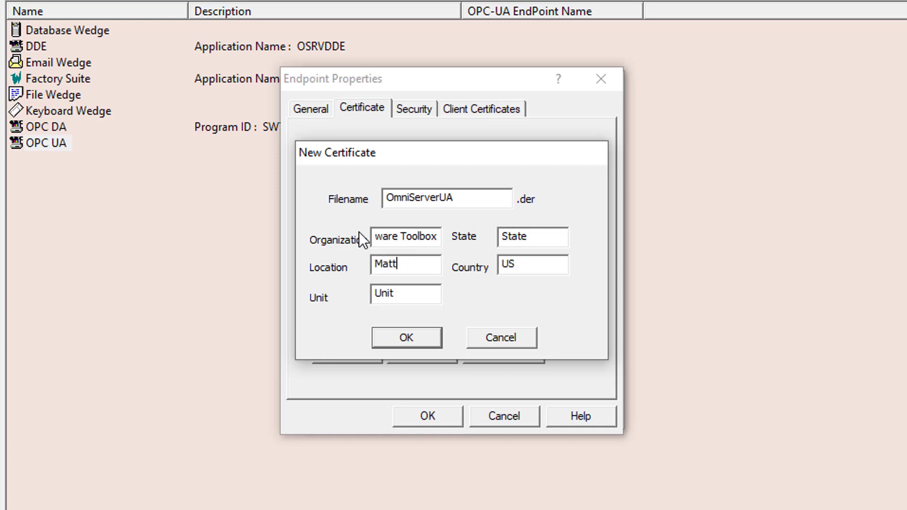
{"action": "type", "text": "hews"}
{"action": "key", "text": "Tab"}
{"action": "type", "text": "N"}
{"action": "key", "text": "BackSpace"}
{"action": "key", "text": "Tab"}
{"action": "type", "text": "NC"}
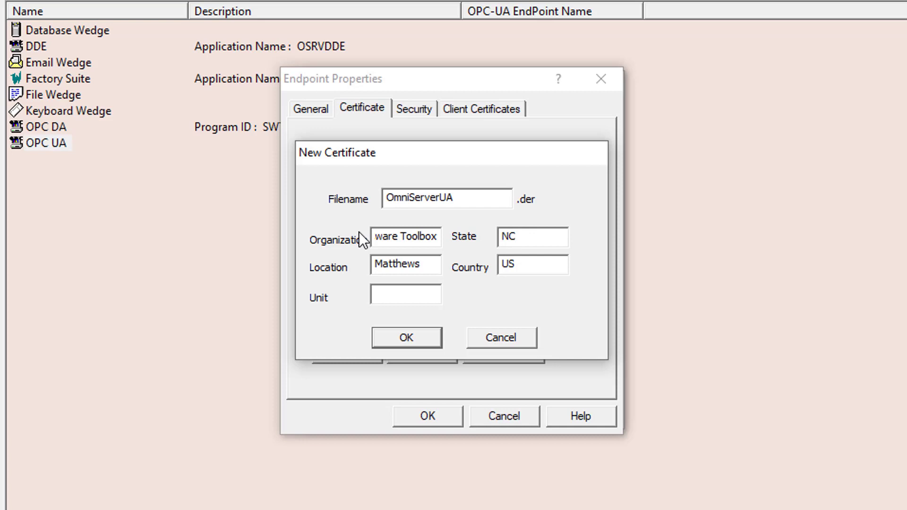
{"action": "left_click", "coordinate": [405, 338]}
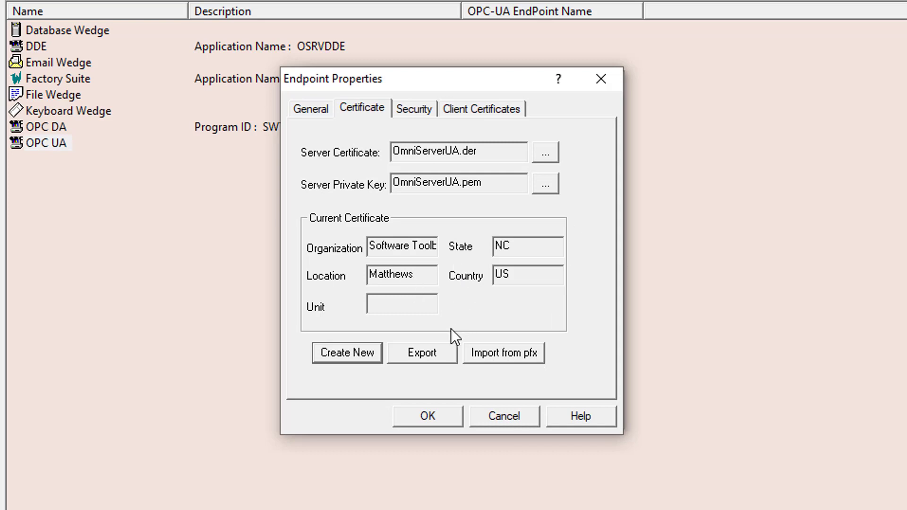
Step: Show security policies: None off; Basic256Sha256, Aes128Sha256RsaOaep, Aes256Sha256RsaPss enabled
{"action": "left_click", "coordinate": [415, 109]}
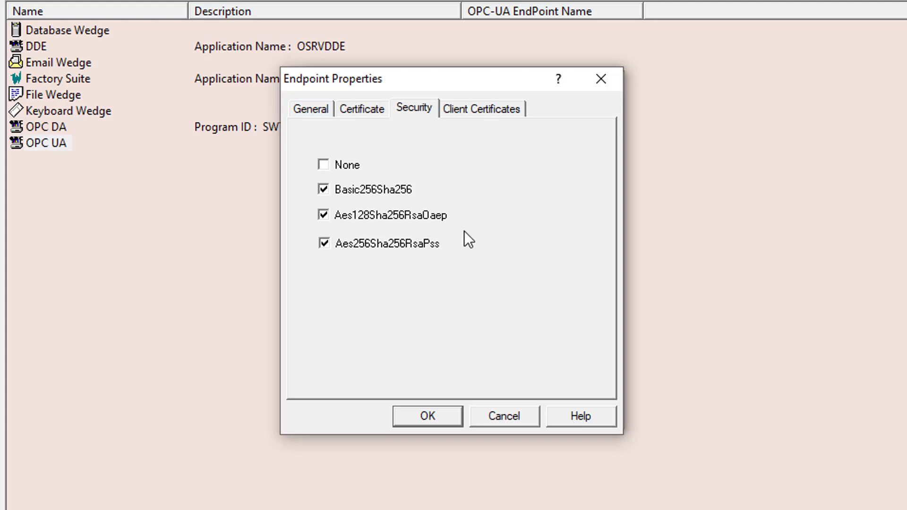
Step: Show client certificates: UaServerCpp and UaOmniServer trusted, none rejected
{"action": "left_click", "coordinate": [500, 109]}
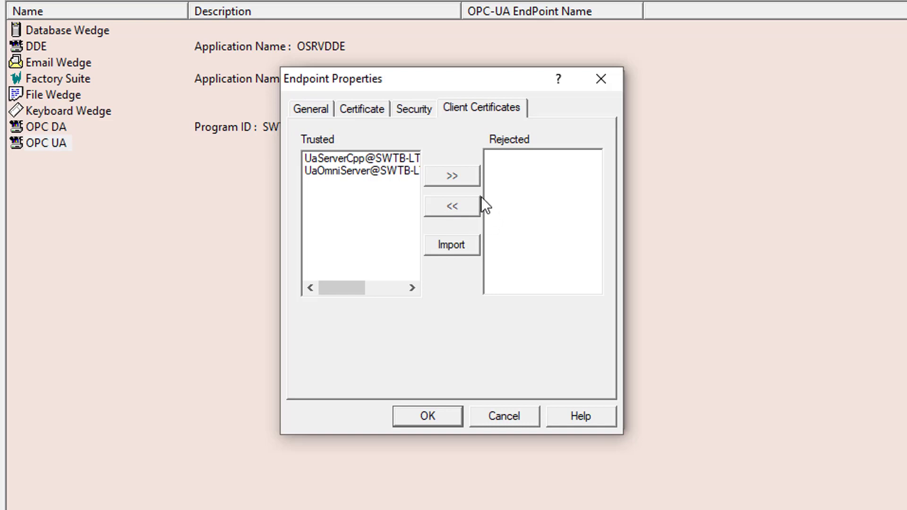
Step: Accept the endpoint and OPC UA configuration dialogs and apply the changes immediately
{"action": "left_click", "coordinate": [441, 418]}
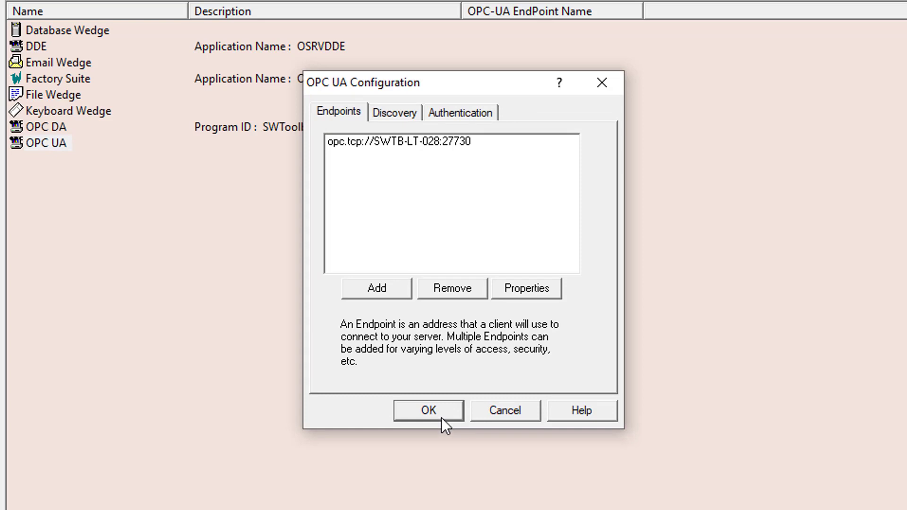
{"action": "left_click", "coordinate": [441, 417]}
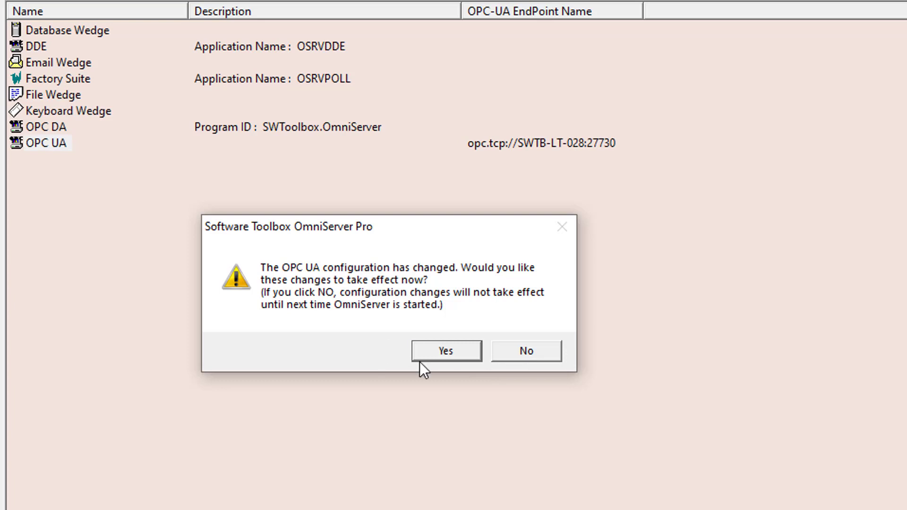
{"action": "left_click", "coordinate": [437, 351]}
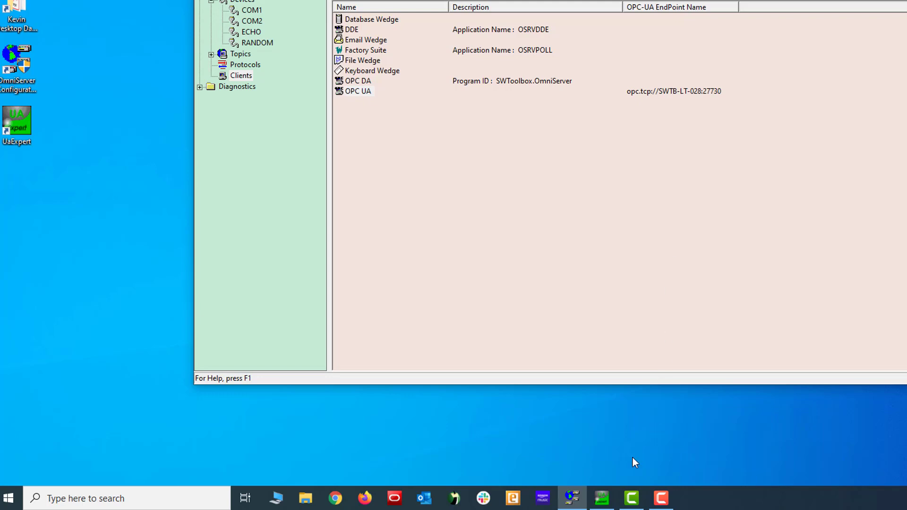
Step: Bring UaExpert with its empty new project to the front and reposition its window
{"action": "left_click", "coordinate": [602, 497]}
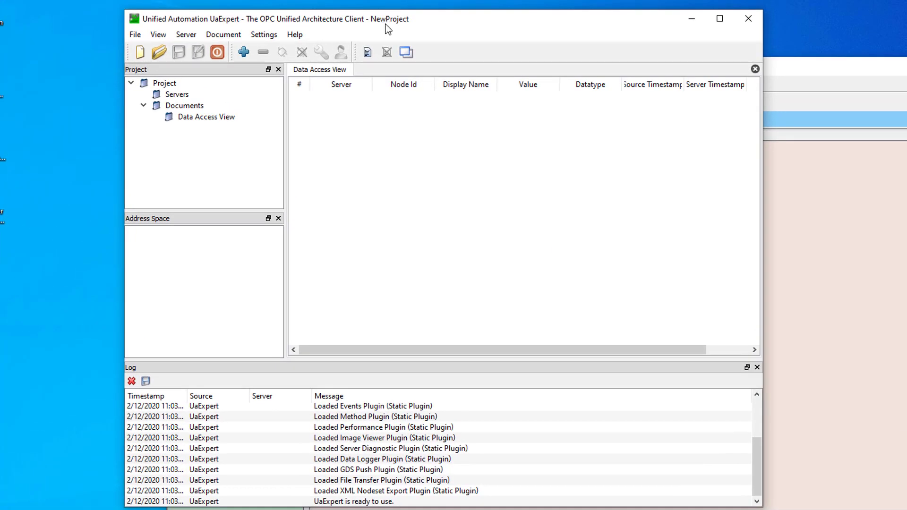
{"action": "left_click_drag", "start_coordinate": [388, 21], "coordinate": [386, 44]}
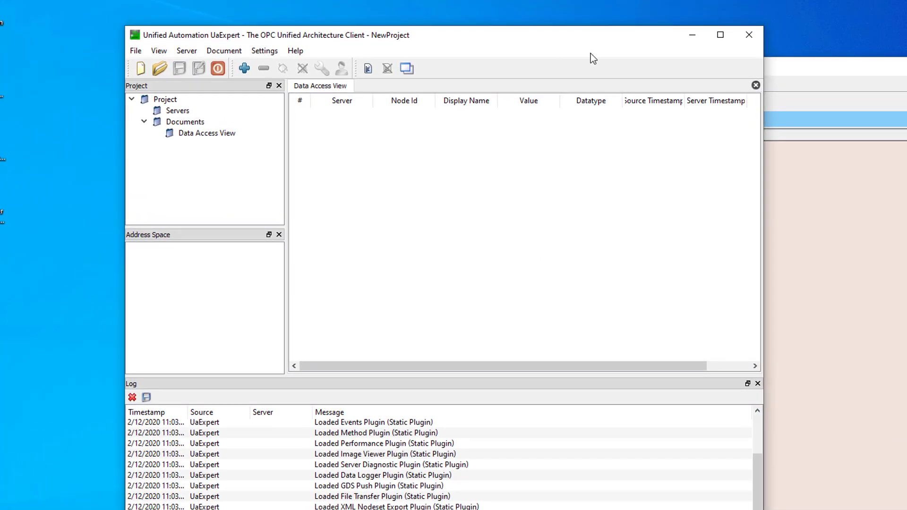
{"action": "left_click_drag", "start_coordinate": [454, 40], "coordinate": [457, 42]}
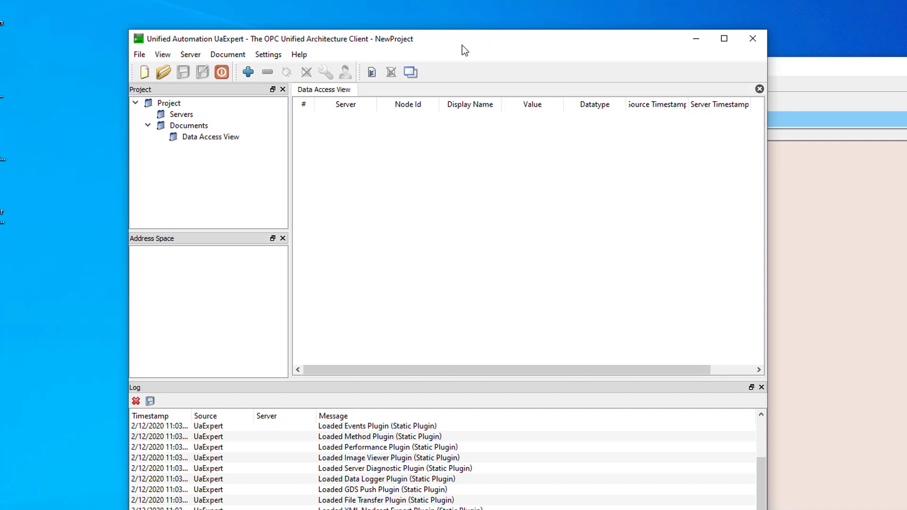
Step: Export UaExpert's own application certificate from Manage Certificates to the Desktop as uaexpert.der
{"action": "left_click", "coordinate": [268, 56]}
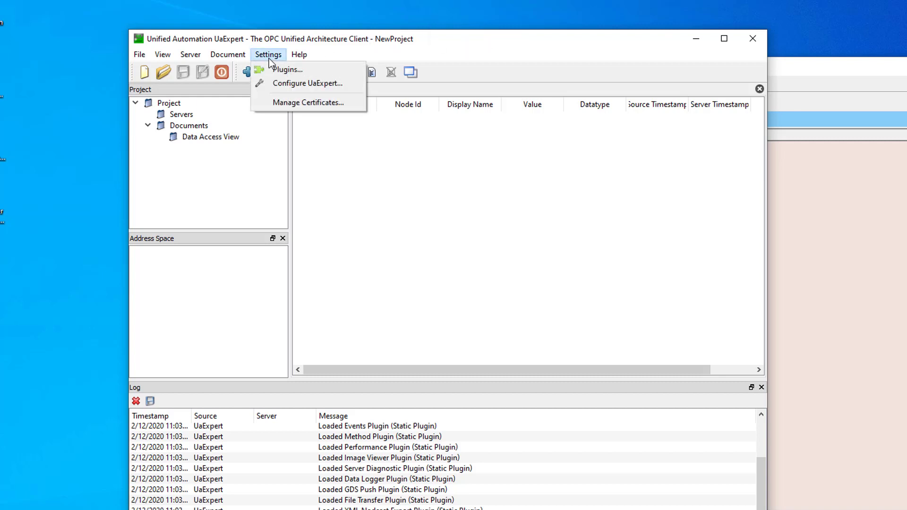
{"action": "left_click", "coordinate": [301, 103]}
{"action": "left_click_drag", "start_coordinate": [849, 67], "coordinate": [497, 123]}
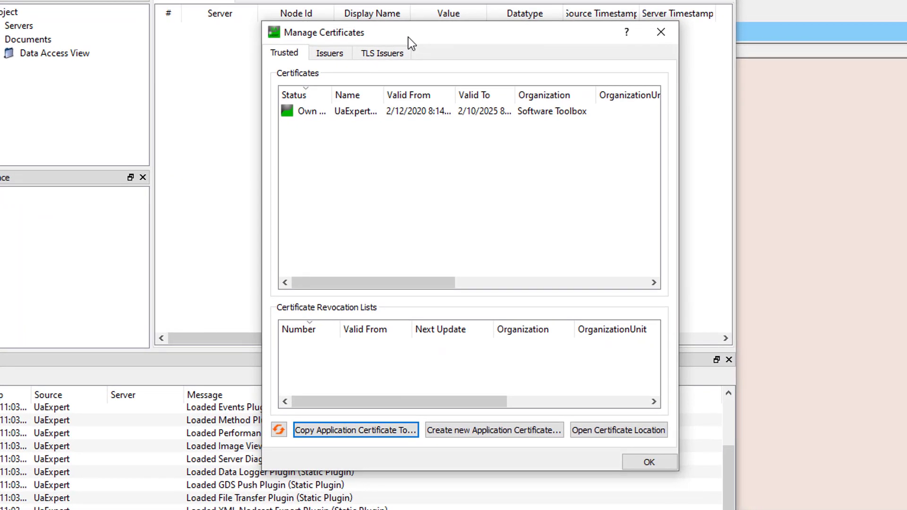
{"action": "left_click", "coordinate": [320, 114]}
{"action": "double_click", "coordinate": [331, 96]}
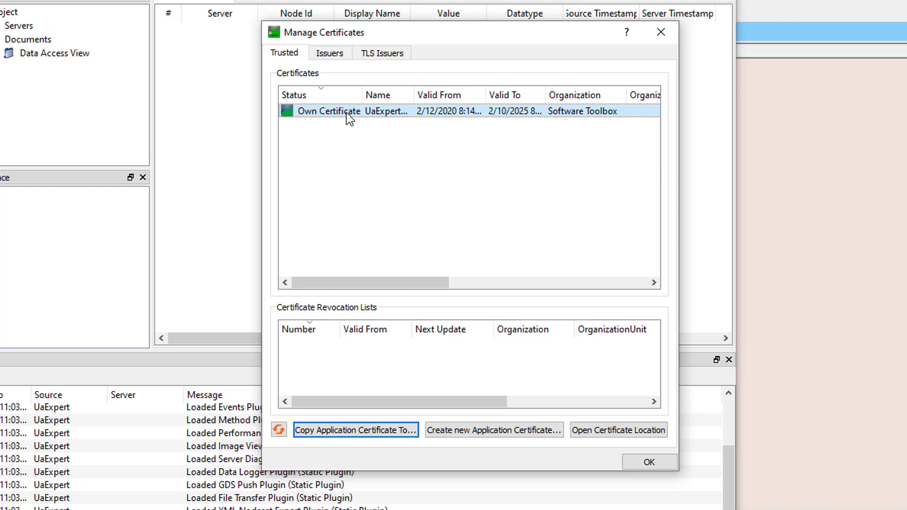
{"action": "left_click", "coordinate": [355, 433]}
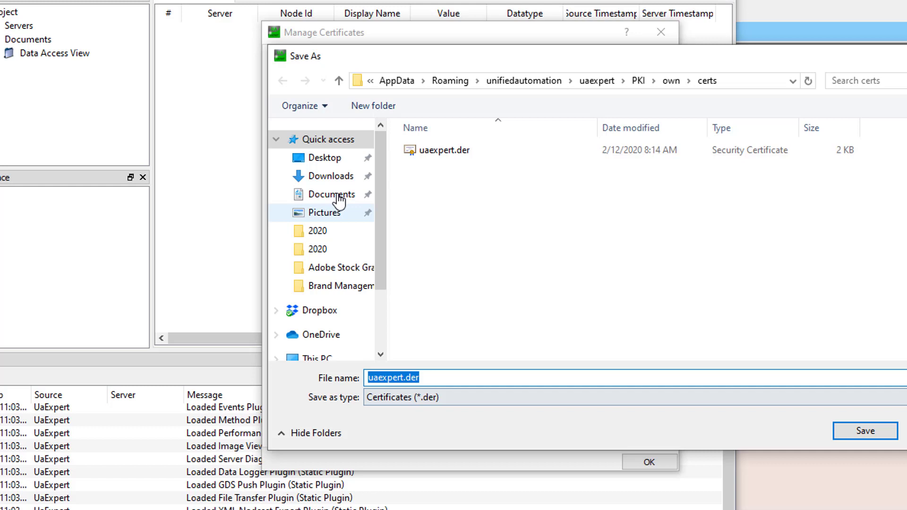
{"action": "left_click", "coordinate": [325, 160]}
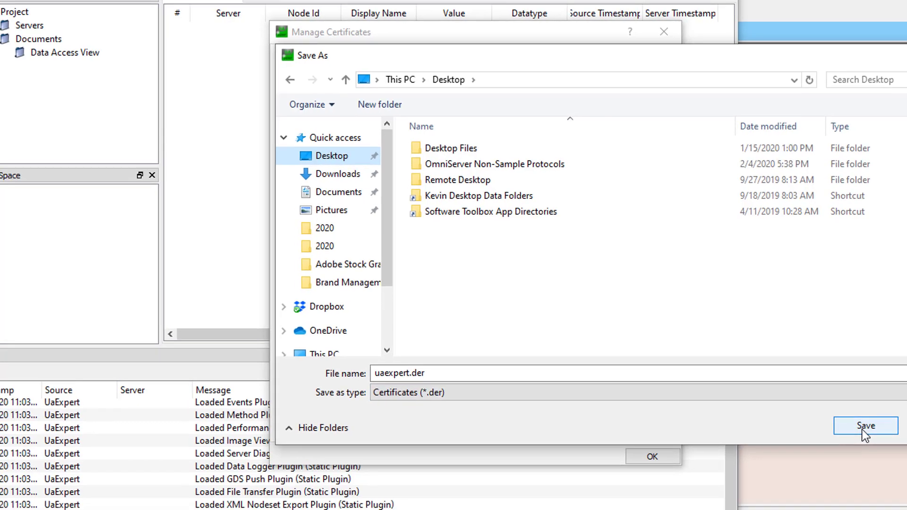
{"action": "left_click", "coordinate": [862, 426]}
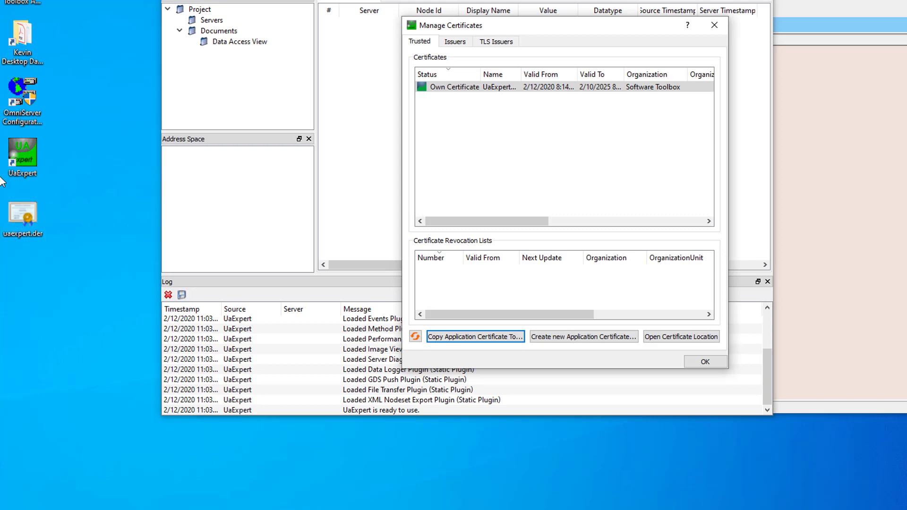
Step: Close UaExpert's certificate manager and open OmniServer's endpoint Client Certificates list
{"action": "left_click", "coordinate": [704, 361]}
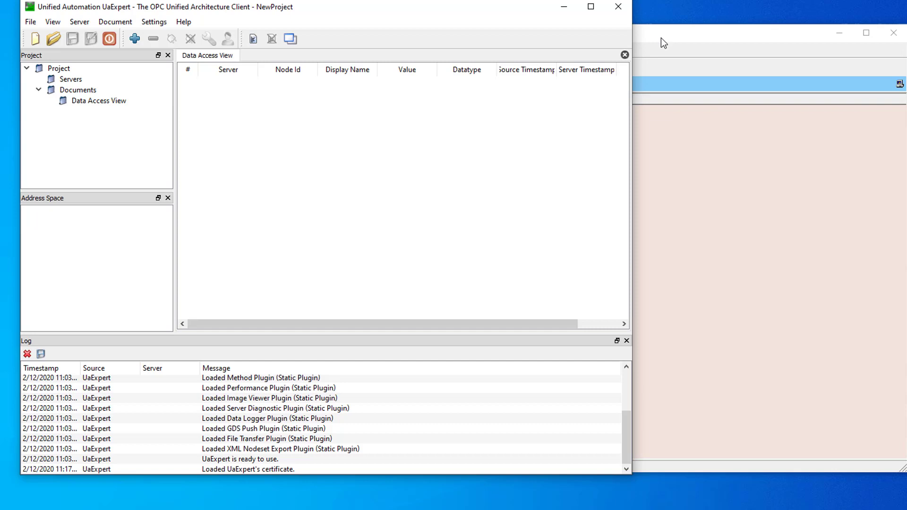
{"action": "left_click", "coordinate": [660, 38]}
{"action": "left_click_drag", "start_coordinate": [636, 39], "coordinate": [579, 54]}
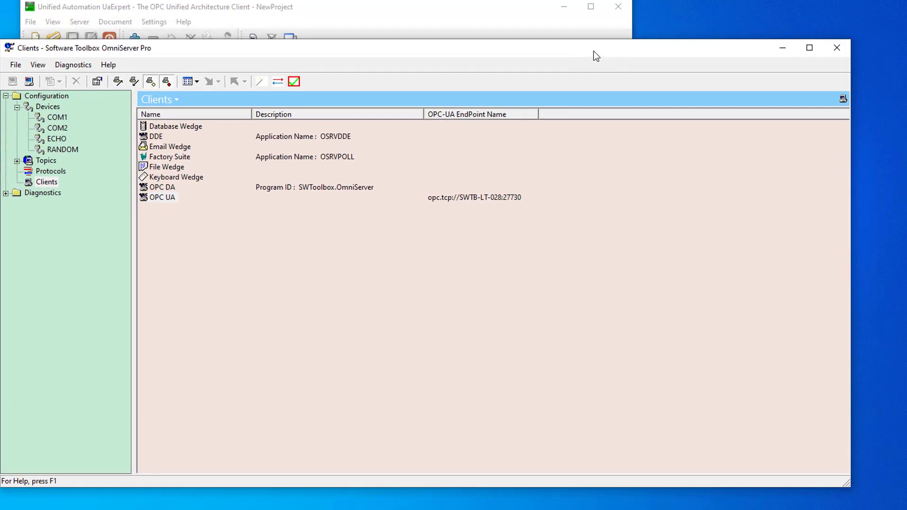
{"action": "double_click", "coordinate": [156, 198]}
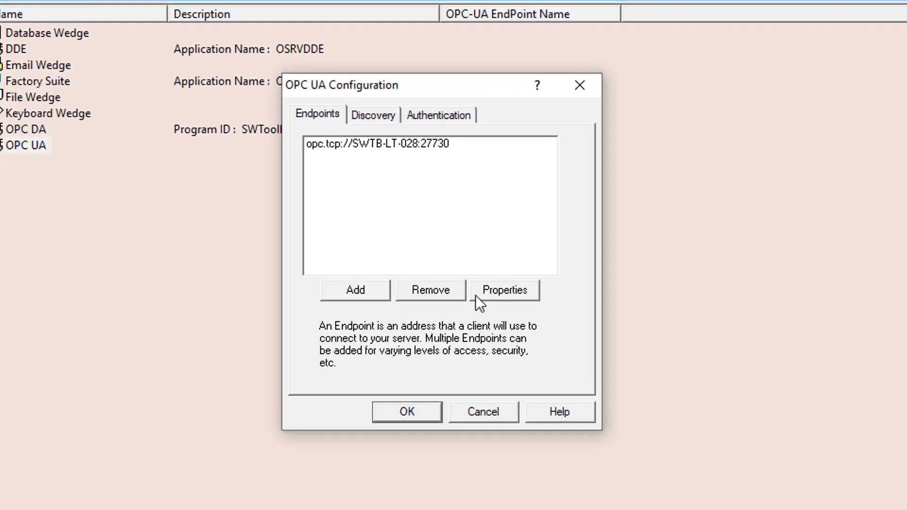
{"action": "double_click", "coordinate": [384, 132]}
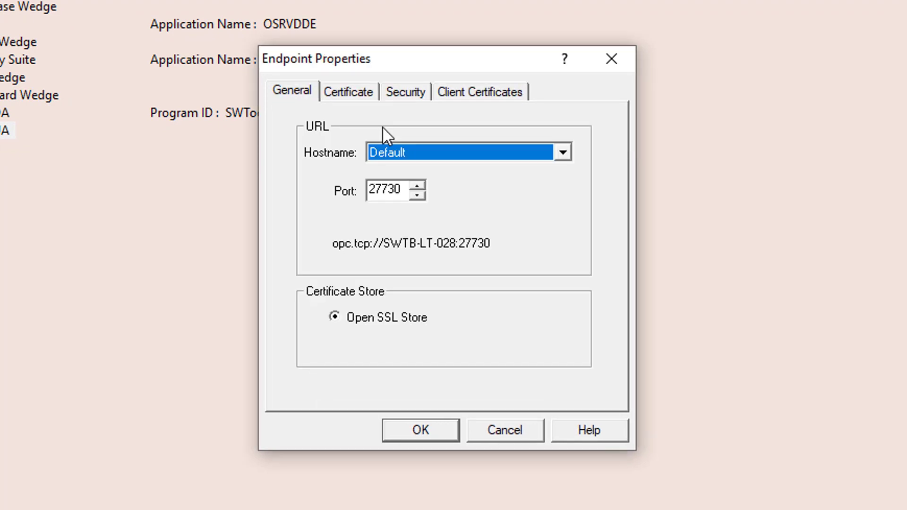
{"action": "left_click", "coordinate": [474, 95]}
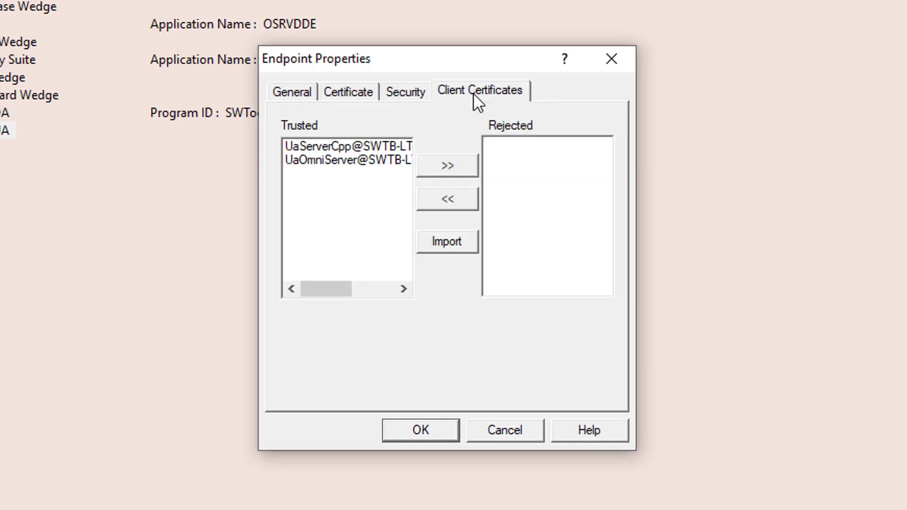
Step: Import uaexpert.der from the Desktop as a trusted certificate and save the configuration
{"action": "left_click", "coordinate": [438, 243]}
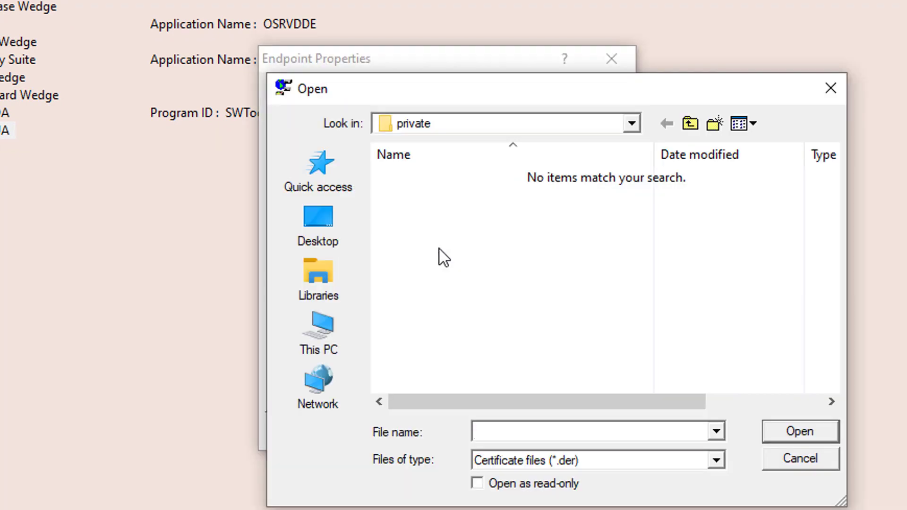
{"action": "left_click", "coordinate": [322, 231]}
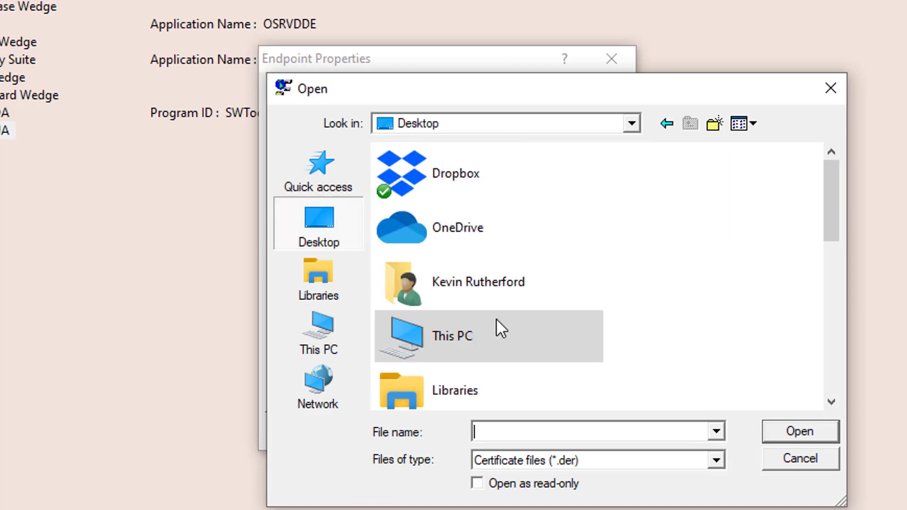
{"action": "scroll", "coordinate": [520, 330], "scroll_direction": "down", "scroll_amount": 5}
{"action": "left_click", "coordinate": [469, 374]}
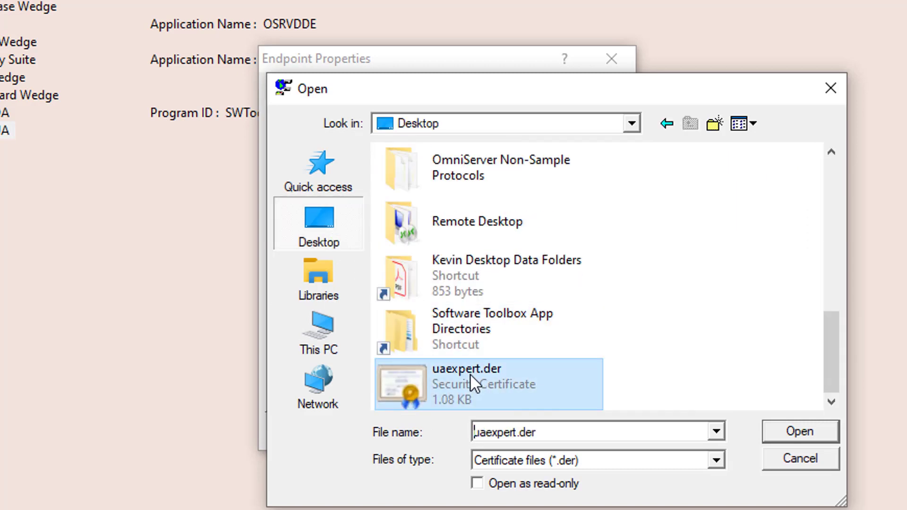
{"action": "left_click", "coordinate": [782, 432]}
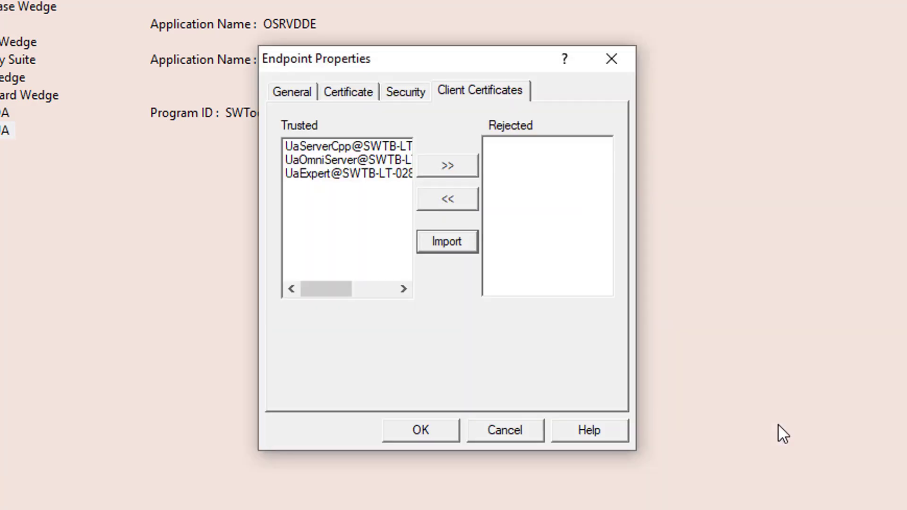
{"action": "left_click", "coordinate": [316, 178]}
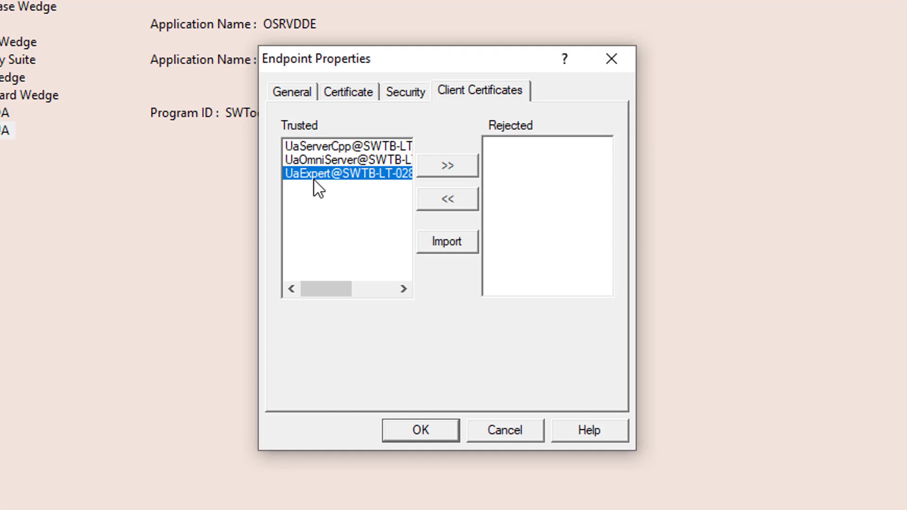
{"action": "left_click", "coordinate": [416, 435]}
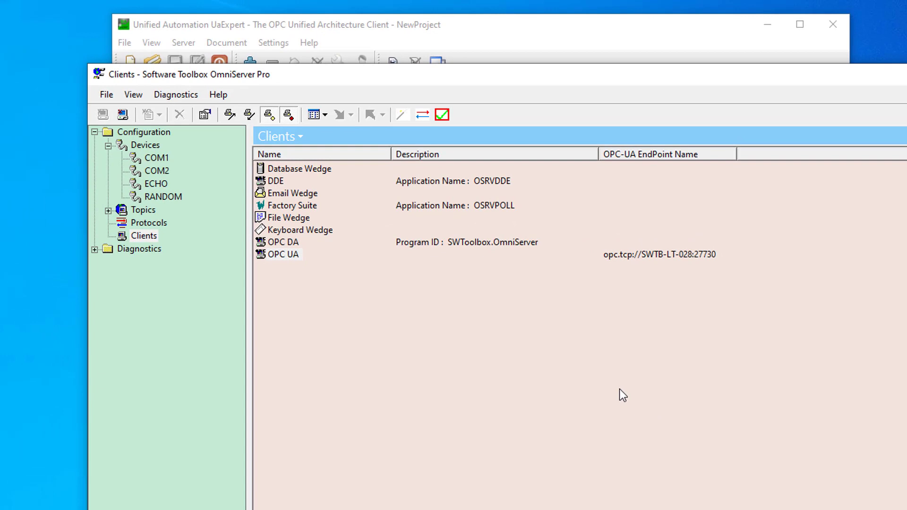
Step: Add a UaExpert server connection named OmniServerUA under Advanced settings, leaving the endpoint empty
{"action": "left_click", "coordinate": [533, 27]}
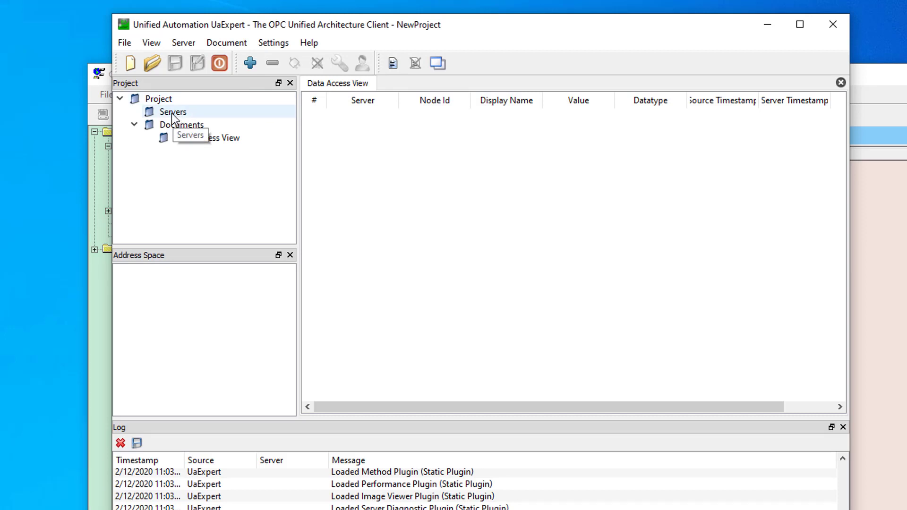
{"action": "right_click", "coordinate": [171, 113]}
{"action": "left_click", "coordinate": [195, 121]}
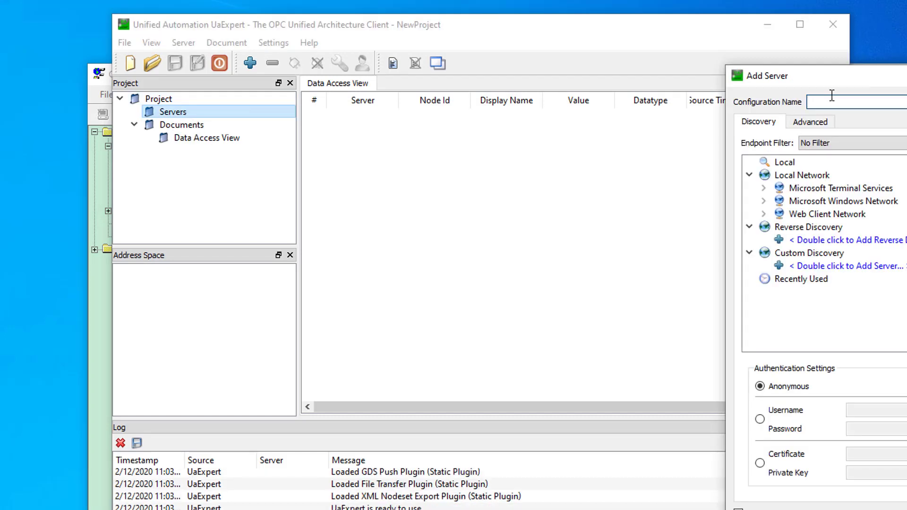
{"action": "left_click_drag", "start_coordinate": [820, 84], "coordinate": [477, 130]}
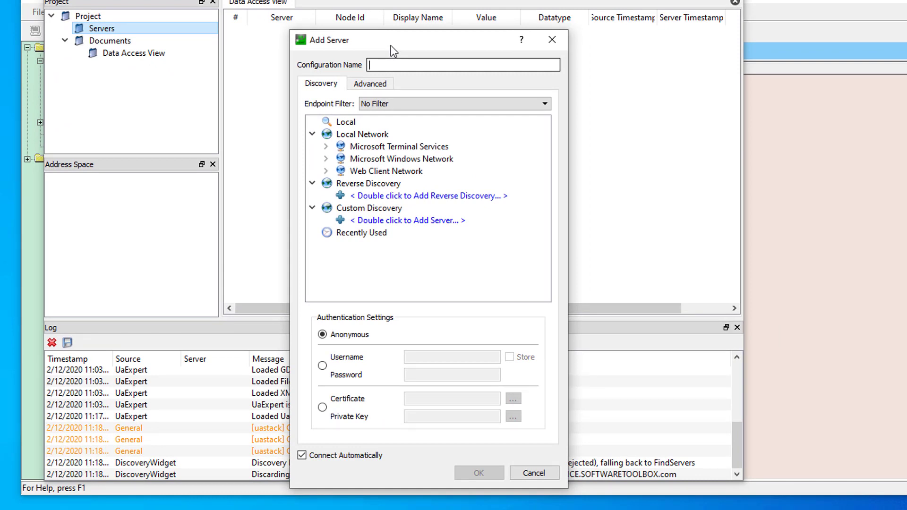
{"action": "left_click", "coordinate": [378, 84]}
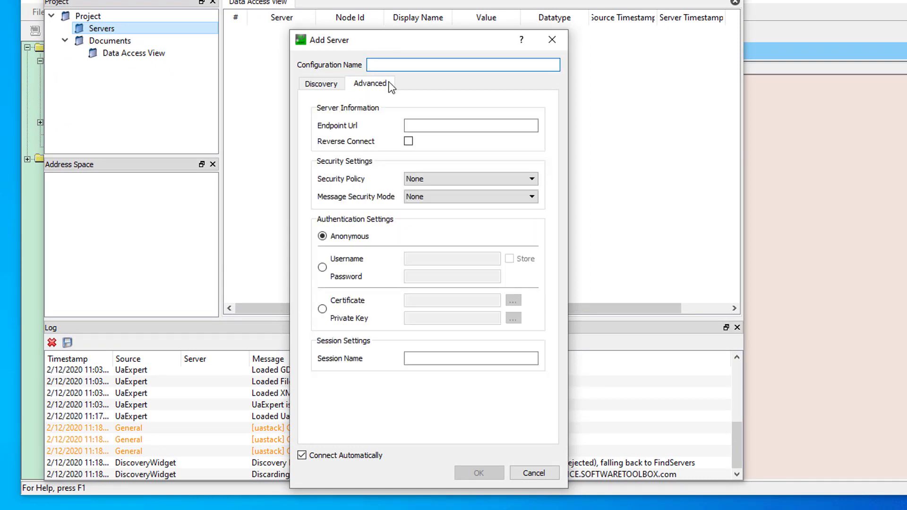
{"action": "left_click", "coordinate": [396, 65]}
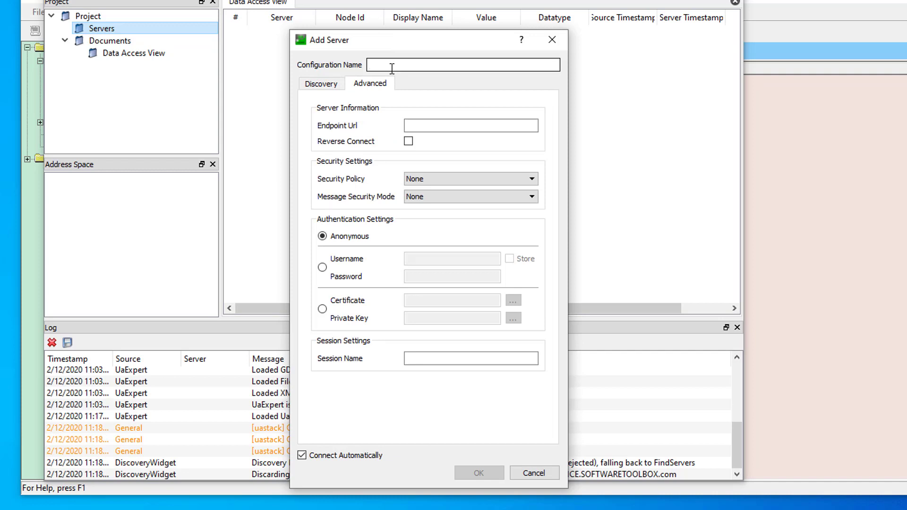
{"action": "type", "text": "Omni"}
{"action": "type", "text": "ServerUA"}
{"action": "left_click", "coordinate": [419, 122]}
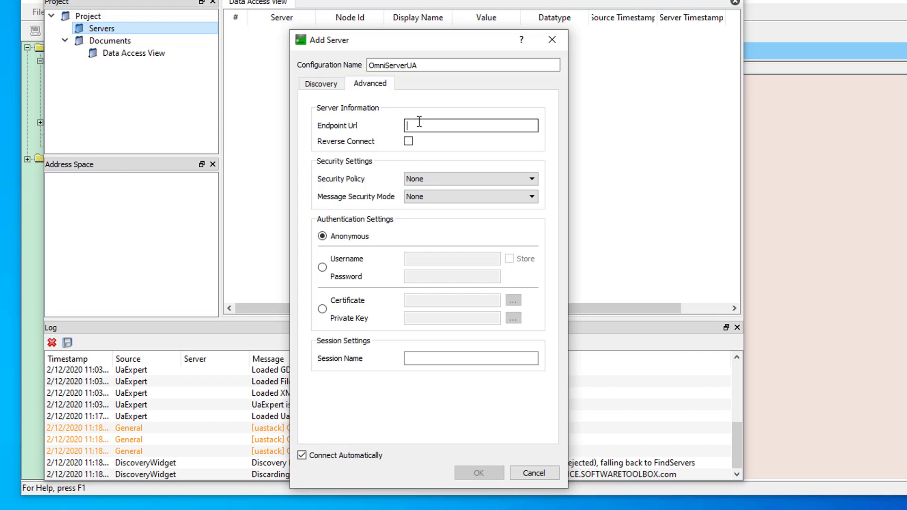
{"action": "left_click", "coordinate": [418, 122]}
Step: Check OmniServer's OPC UA endpoint settings and select the address opc.tcp://SWTB-LT-028:27730
{"action": "left_click", "coordinate": [881, 222]}
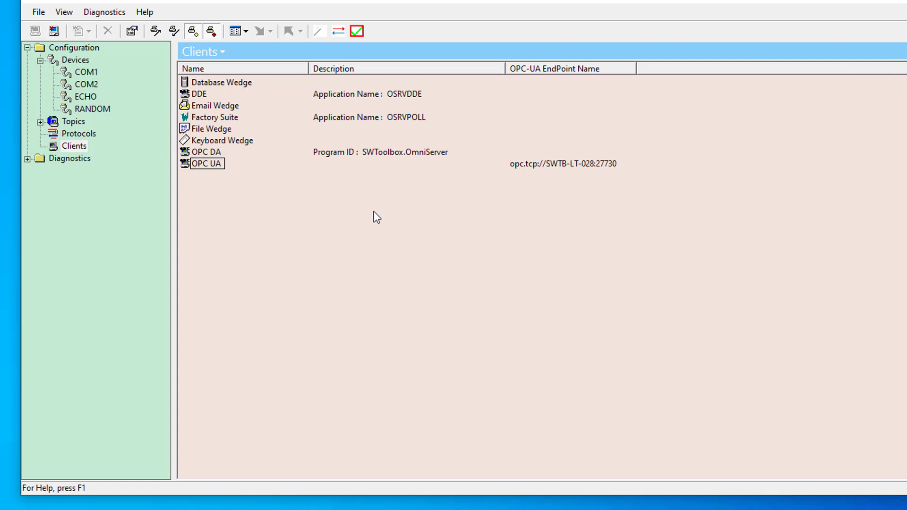
{"action": "double_click", "coordinate": [231, 166]}
{"action": "left_click", "coordinate": [440, 124]}
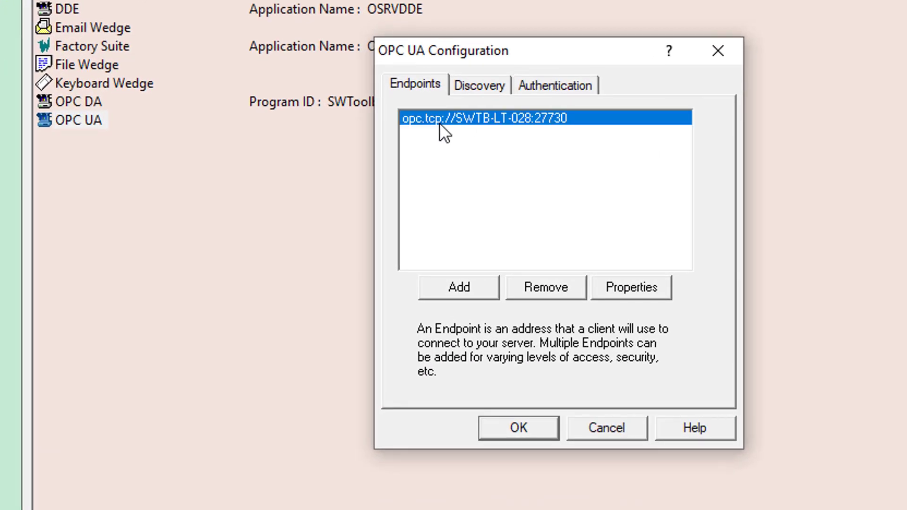
{"action": "double_click", "coordinate": [452, 117]}
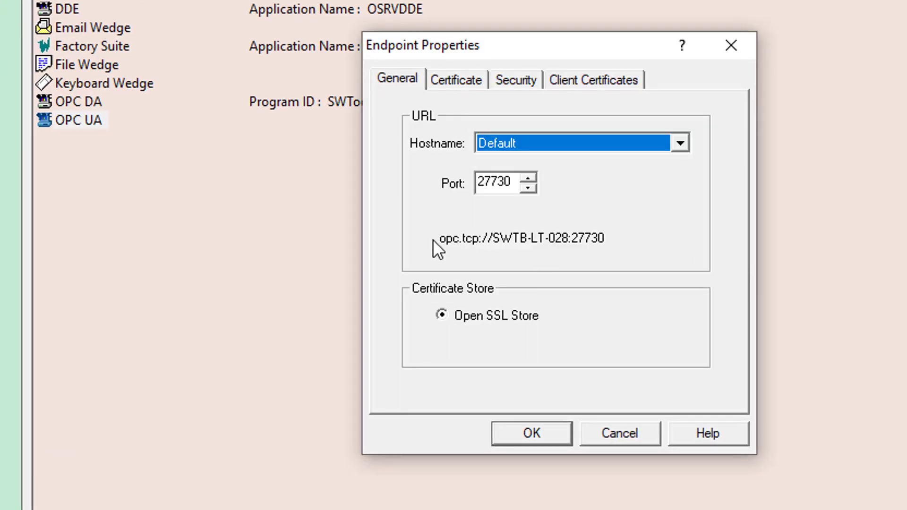
{"action": "left_click", "coordinate": [603, 427]}
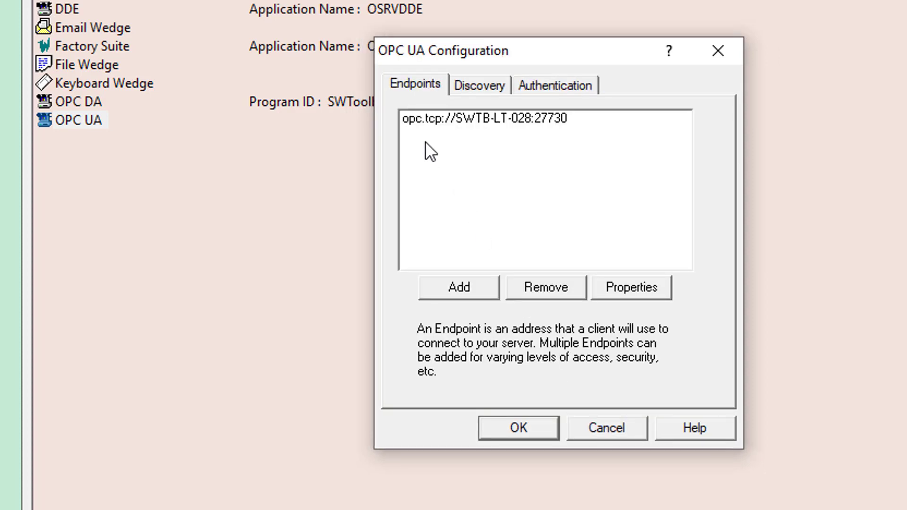
{"action": "left_click", "coordinate": [416, 121]}
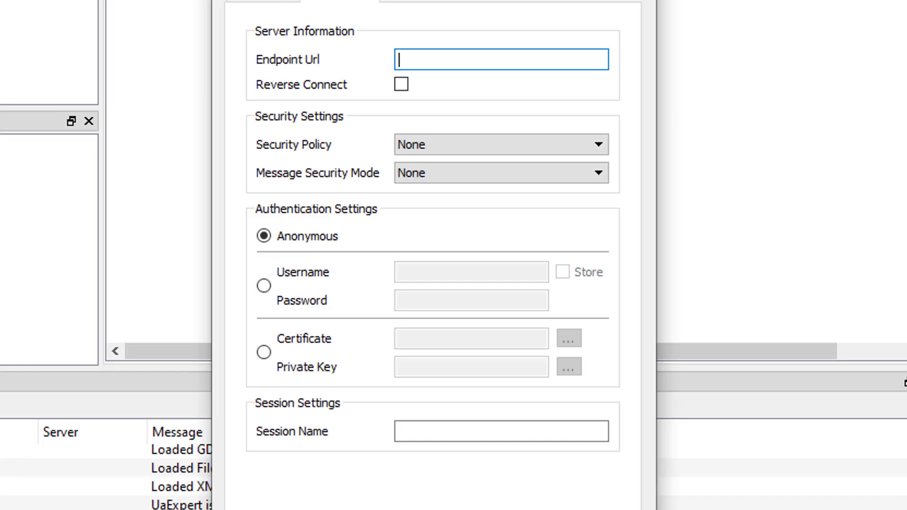
Step: Enter opc.tcp://SWTB-LT-028:27730 as the endpoint URL, fixing the host-name case
{"action": "type", "text": "o"}
{"action": "type", "text": "pc"}
{"action": "type", "text": ".tcp"}
{"action": "type", "text": "://"}
{"action": "type", "text": "S"}
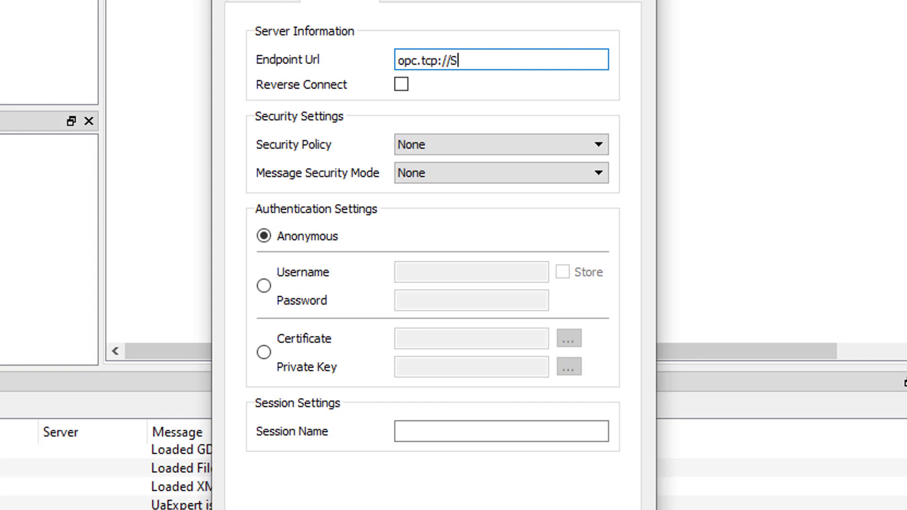
{"action": "type", "text": "WTB-lt"}
{"action": "key", "text": "BackSpace"}
{"action": "key", "text": "BackSpace"}
{"action": "type", "text": "LT-"}
{"action": "type", "text": "028:"}
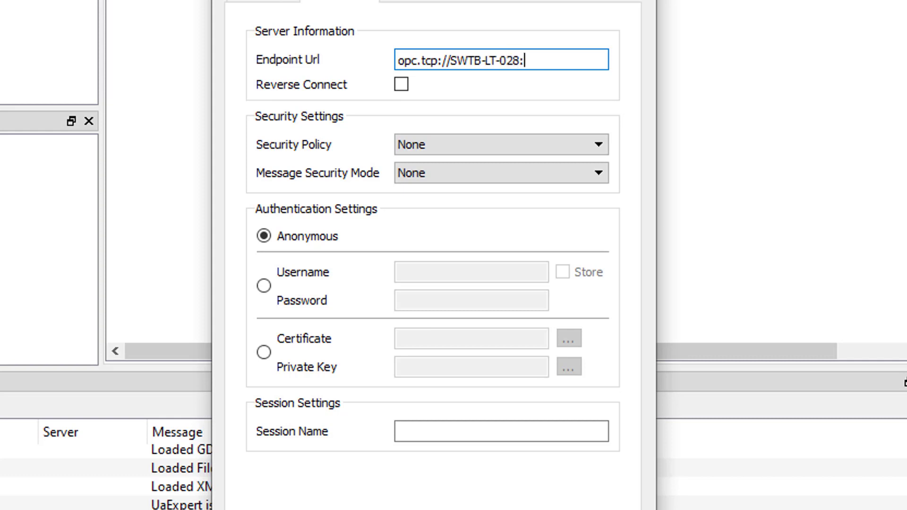
{"action": "type", "text": "27730"}
Step: Choose the Aes256Sha256RsaPss security policy and keep Sign & Encrypt message mode
{"action": "left_click", "coordinate": [598, 145]}
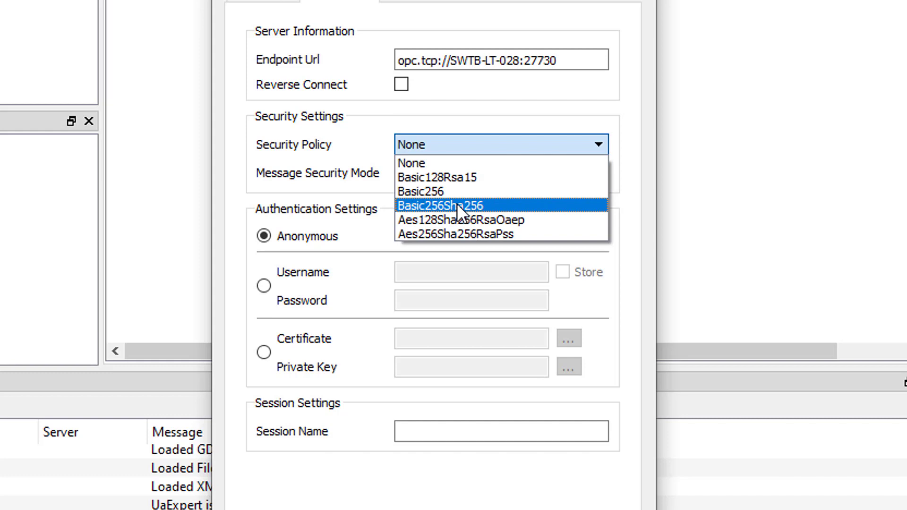
{"action": "left_click", "coordinate": [464, 235]}
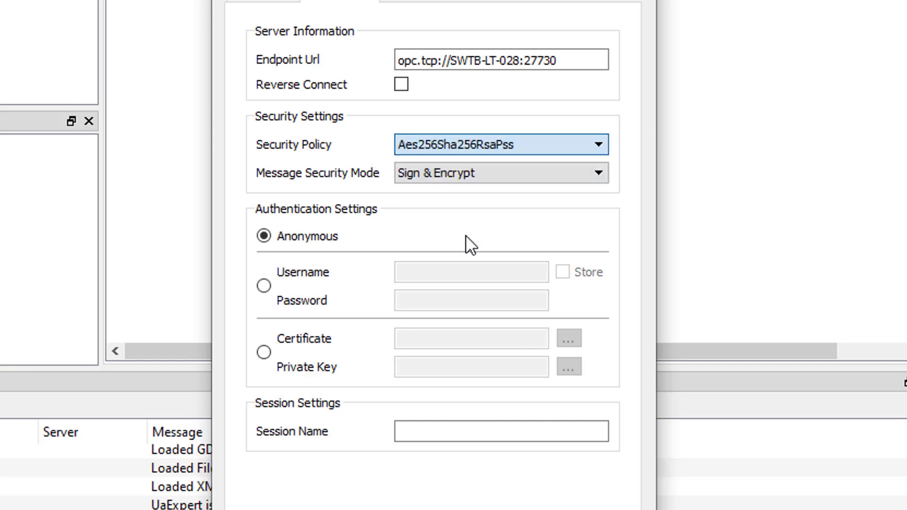
{"action": "left_click", "coordinate": [461, 177]}
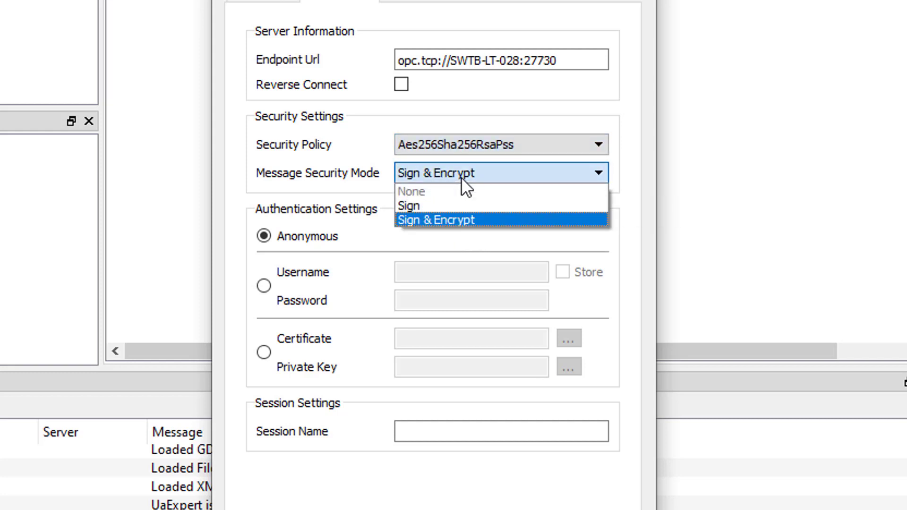
{"action": "left_click", "coordinate": [461, 178]}
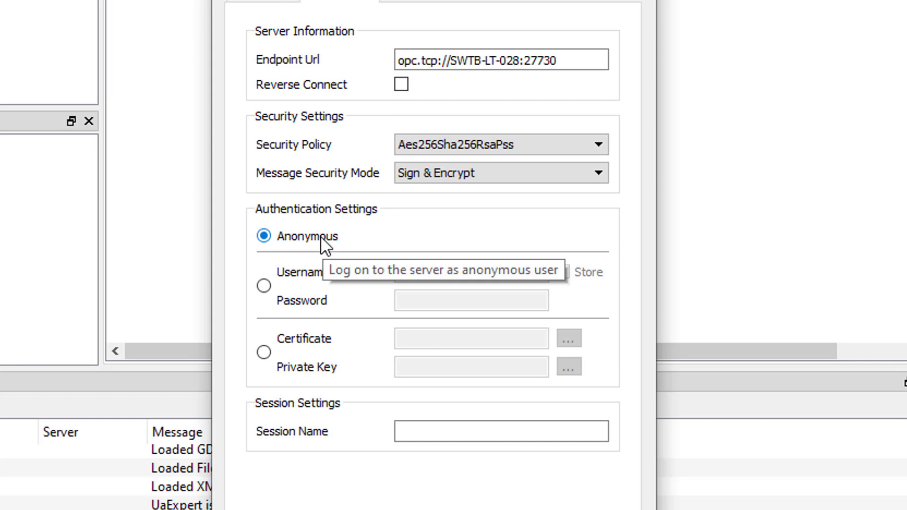
{"action": "left_click", "coordinate": [263, 286]}
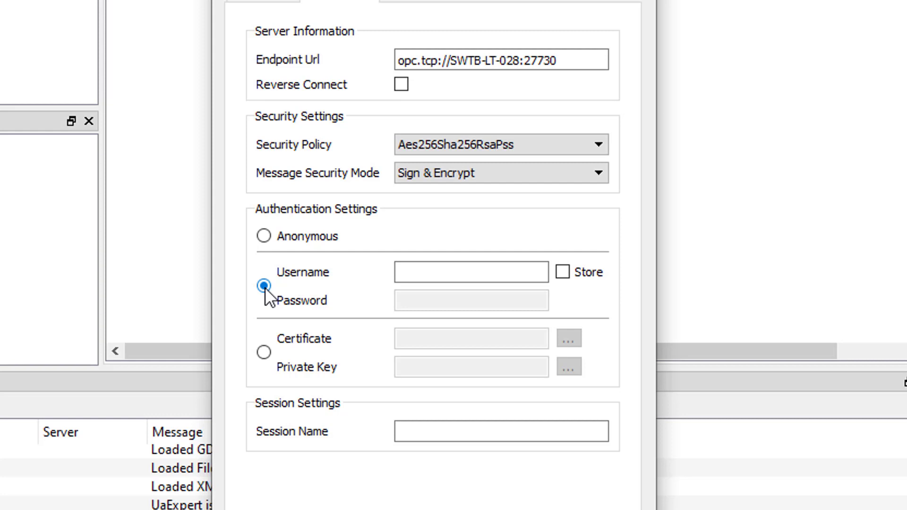
{"action": "left_click", "coordinate": [410, 276]}
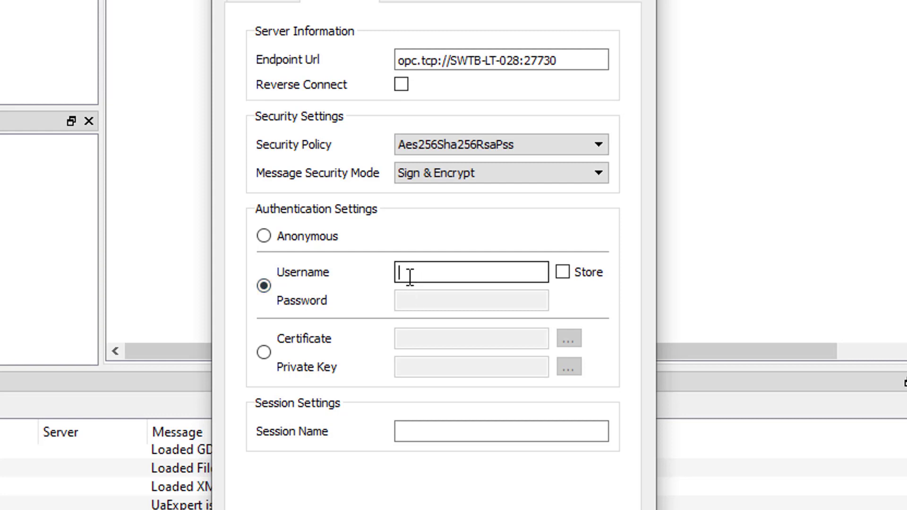
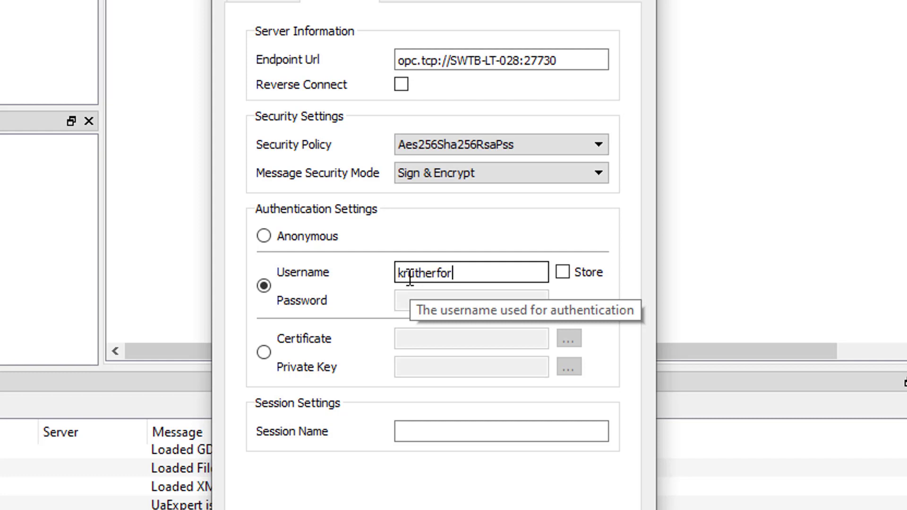
{"action": "left_click", "coordinate": [562, 272]}
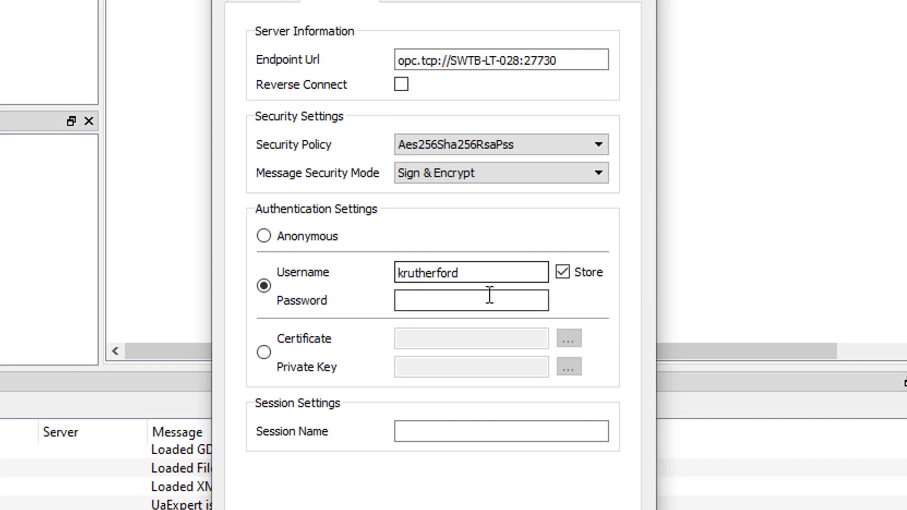
{"action": "left_click", "coordinate": [485, 296]}
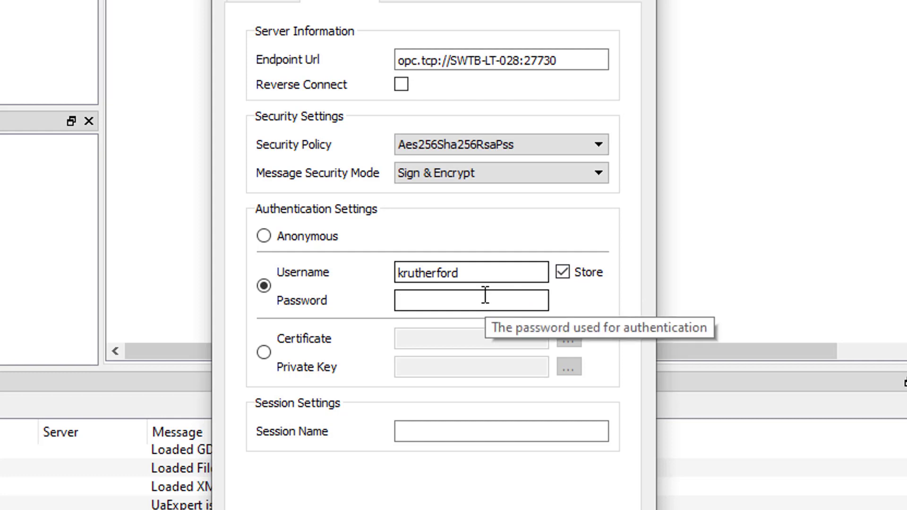
{"action": "type", "text": "••"}
{"action": "type", "text": "•••••••"}
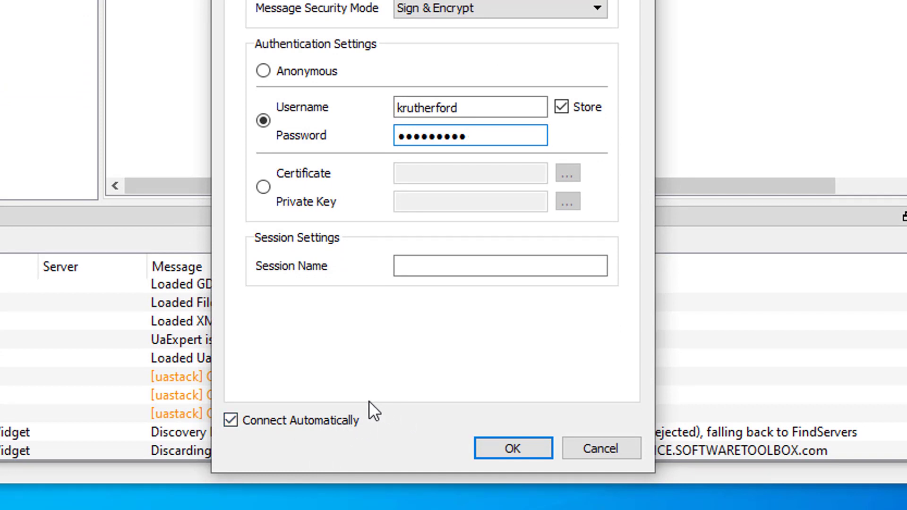
Step: Confirm the OmniServerUA settings, trust OmniServer's certificate permanently, and continue connecting
{"action": "left_click", "coordinate": [505, 444]}
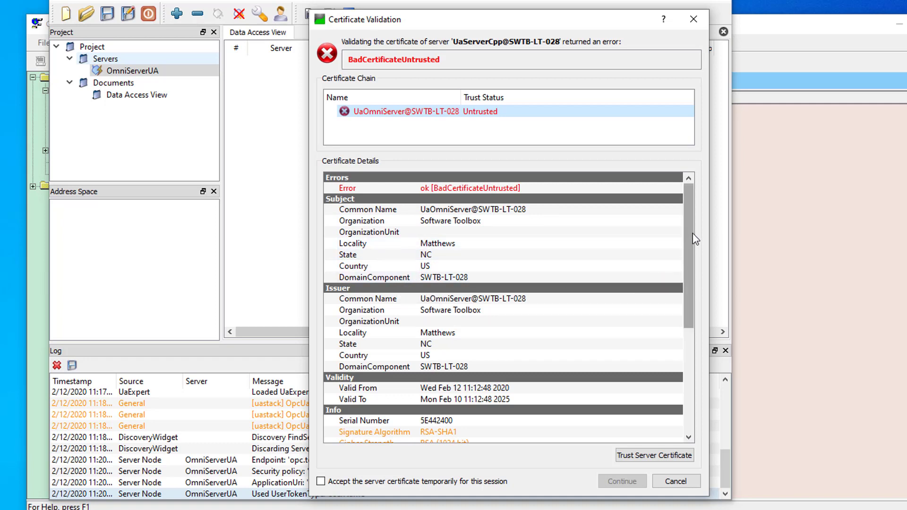
{"action": "left_click_drag", "start_coordinate": [693, 233], "coordinate": [687, 345]}
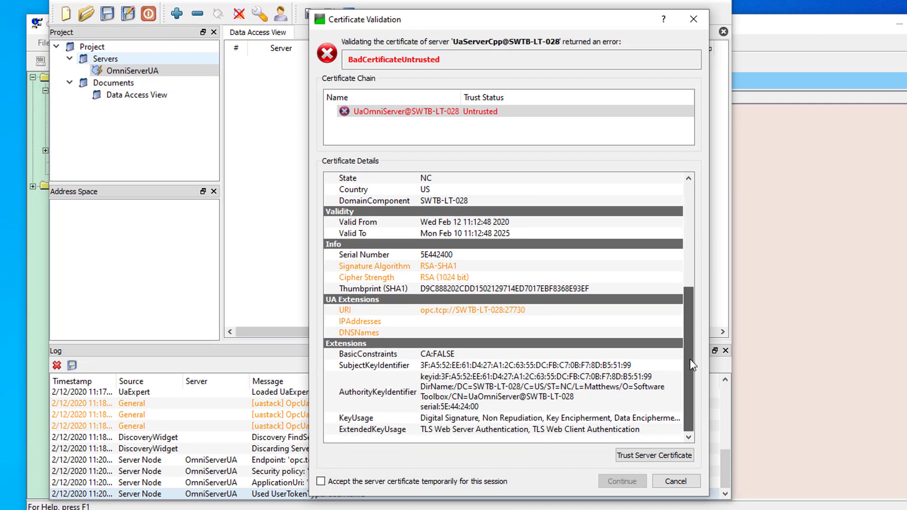
{"action": "left_click_drag", "start_coordinate": [689, 358], "coordinate": [702, 334]}
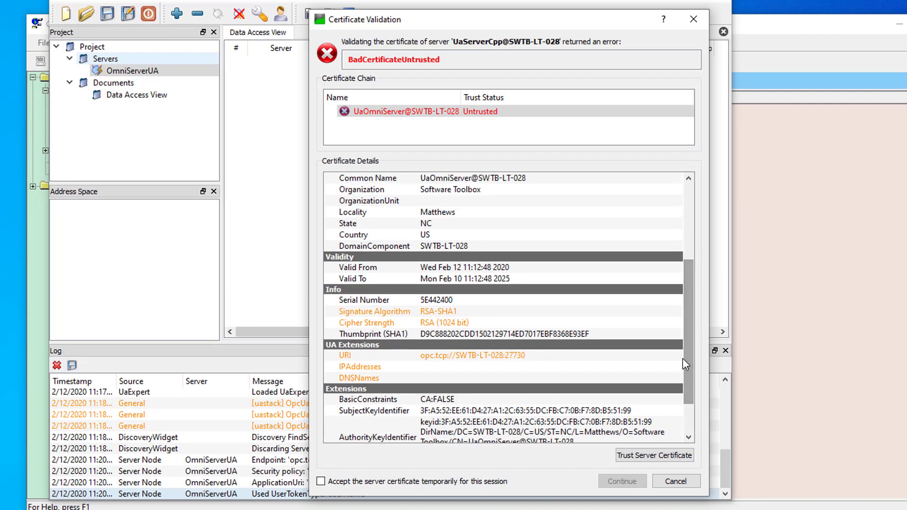
{"action": "left_click", "coordinate": [647, 457]}
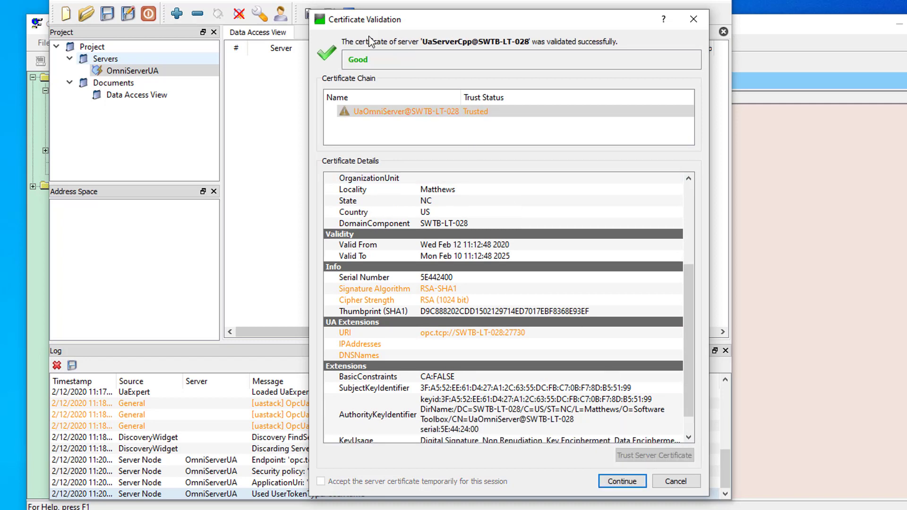
{"action": "left_click", "coordinate": [635, 481]}
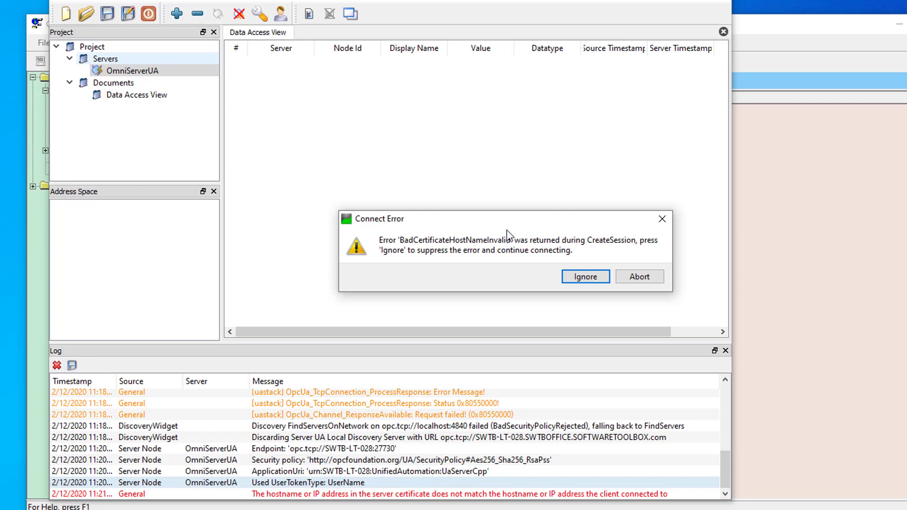
Step: Ignore the BadCertificateHostNameInvalid error to complete the connection
{"action": "left_click", "coordinate": [588, 278]}
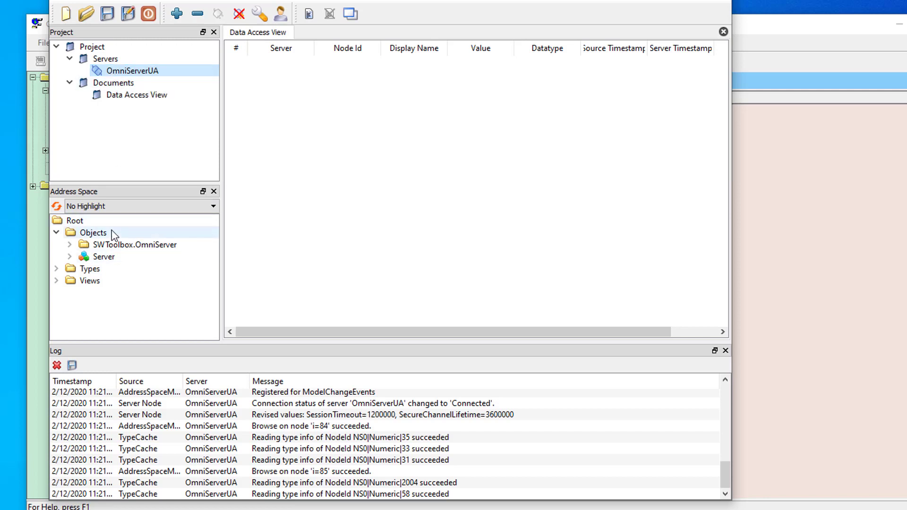
Step: Add BooleanRead, FloatRead, IntegerRead and StringRead from the test folder to Data Access View, showing Statuscode
{"action": "left_click", "coordinate": [69, 245]}
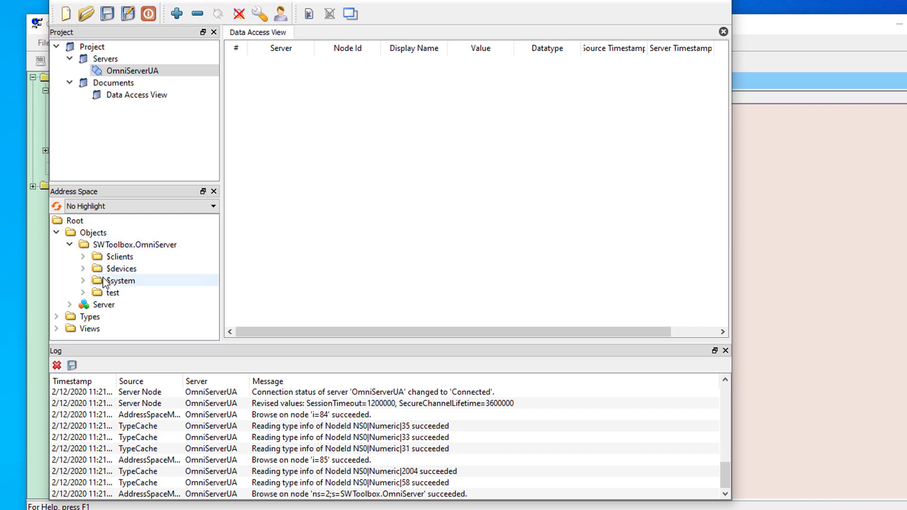
{"action": "left_click", "coordinate": [82, 293]}
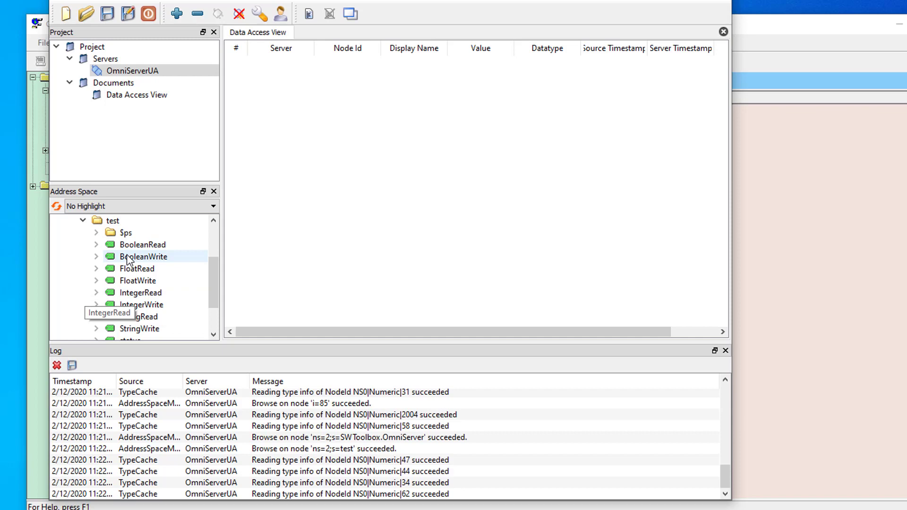
{"action": "left_click_drag", "start_coordinate": [133, 250], "coordinate": [308, 206]}
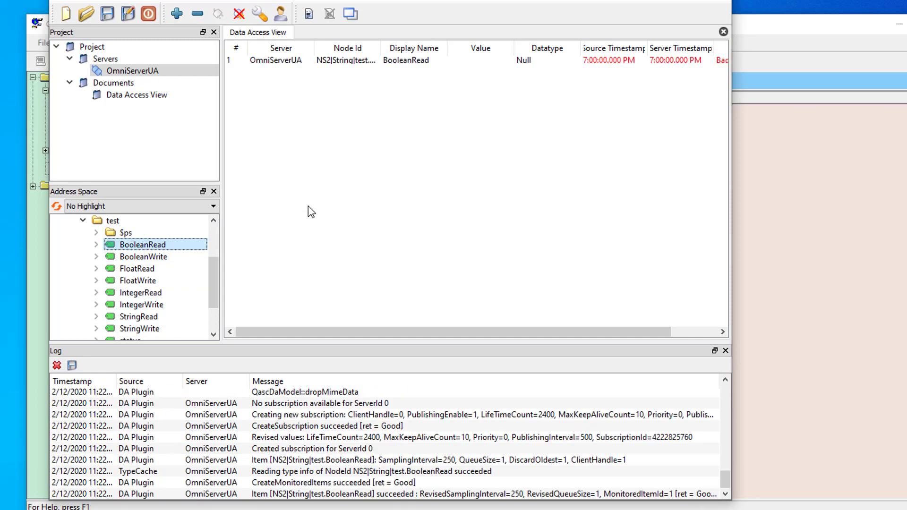
{"action": "left_click", "coordinate": [144, 270]}
{"action": "left_click_drag", "start_coordinate": [144, 270], "coordinate": [299, 199]}
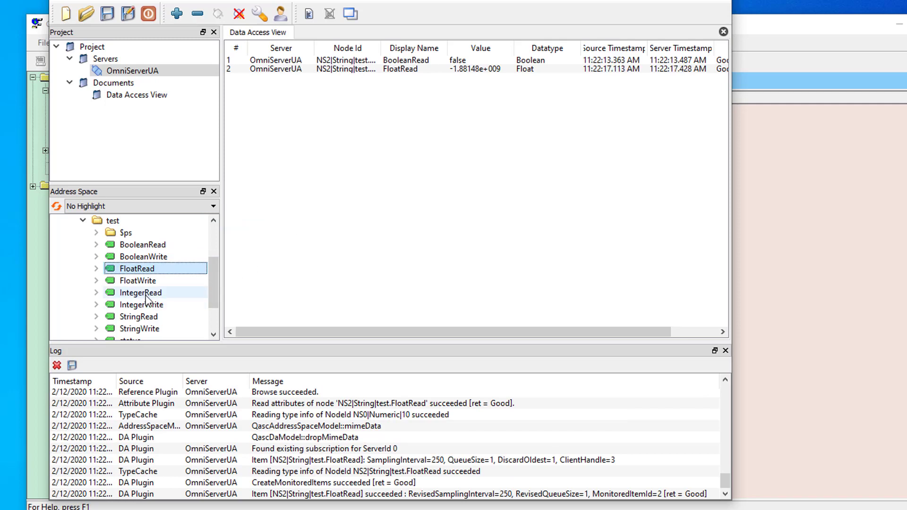
{"action": "left_click_drag", "start_coordinate": [145, 294], "coordinate": [344, 254]}
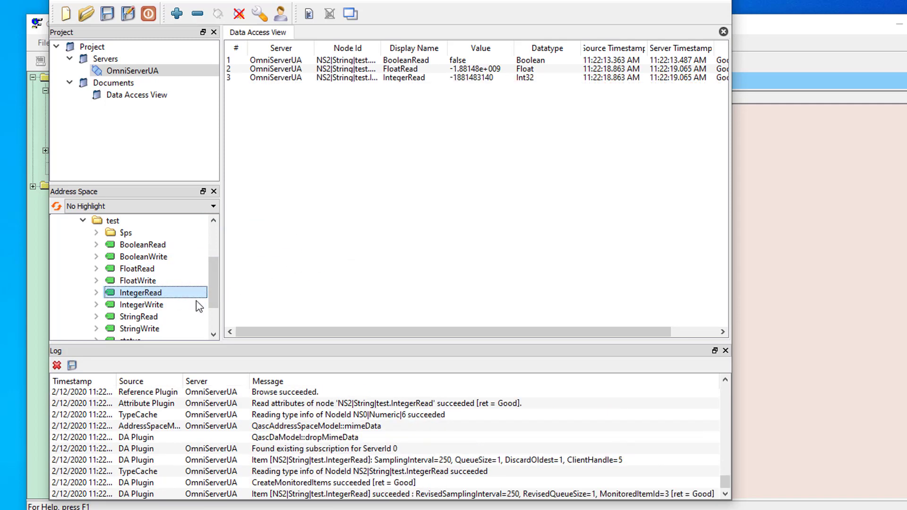
{"action": "left_click", "coordinate": [138, 321]}
{"action": "left_click_drag", "start_coordinate": [137, 321], "coordinate": [369, 279]}
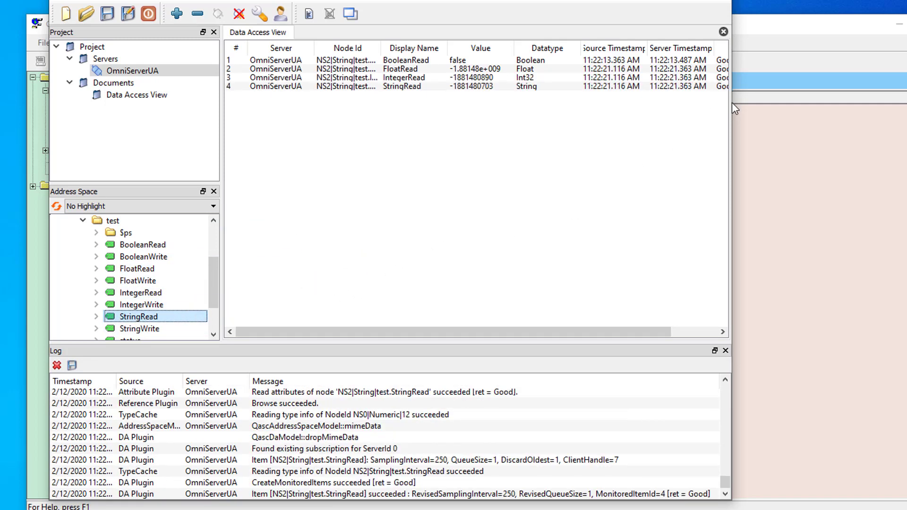
{"action": "left_click_drag", "start_coordinate": [748, 101], "coordinate": [905, 101]}
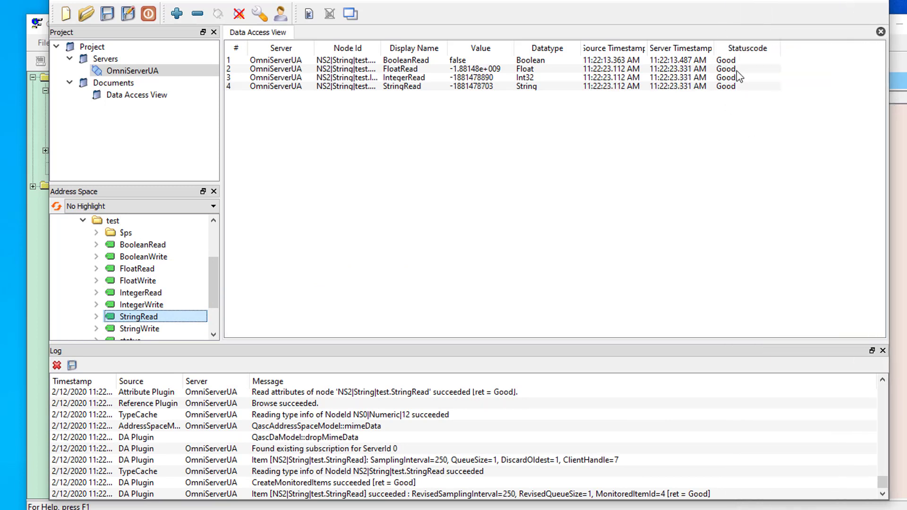